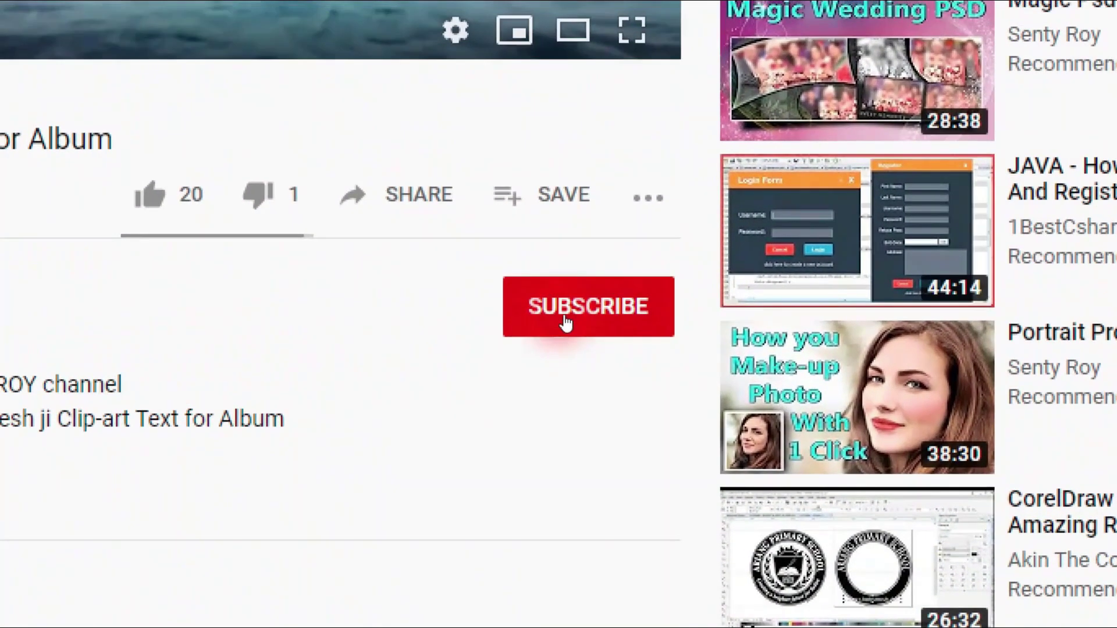
Subscribe to the channel and set its notification bell to All
click(563, 320)
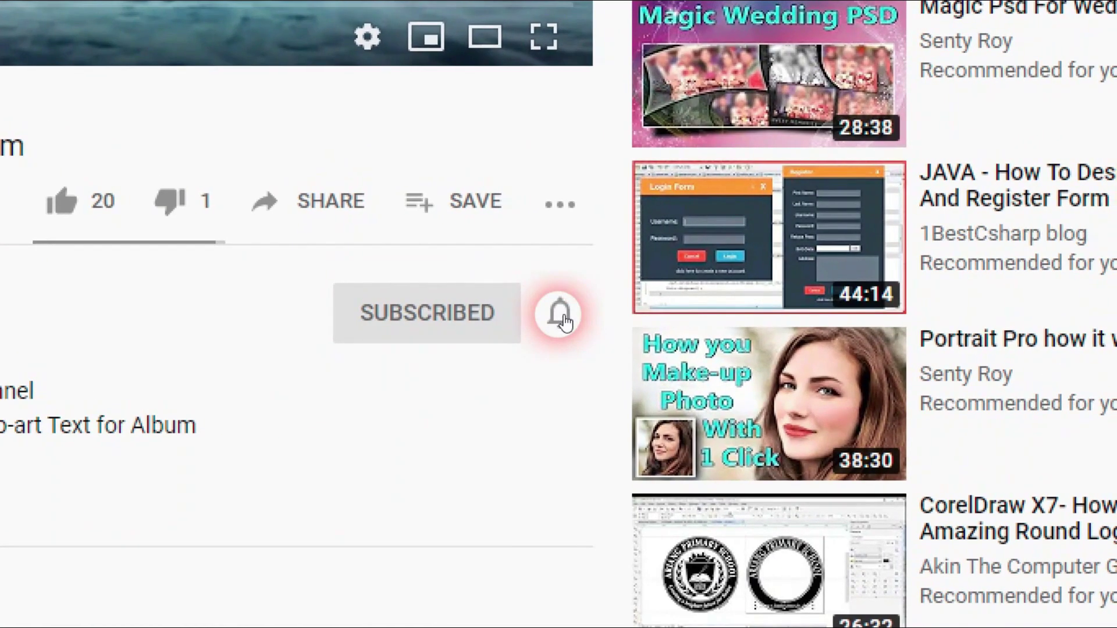
click(648, 306)
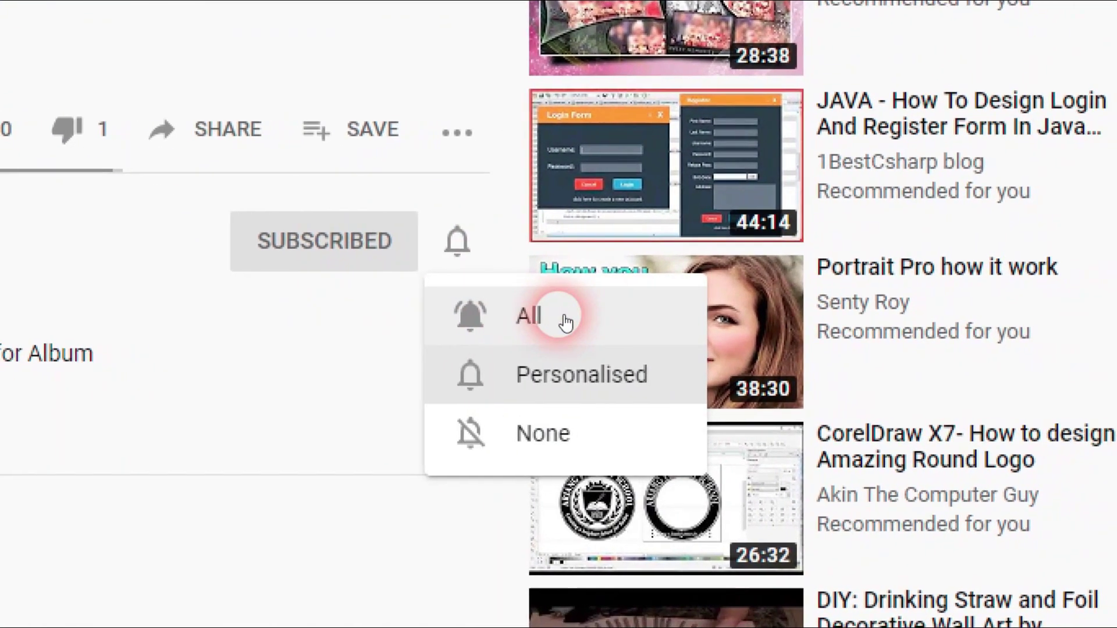
click(565, 320)
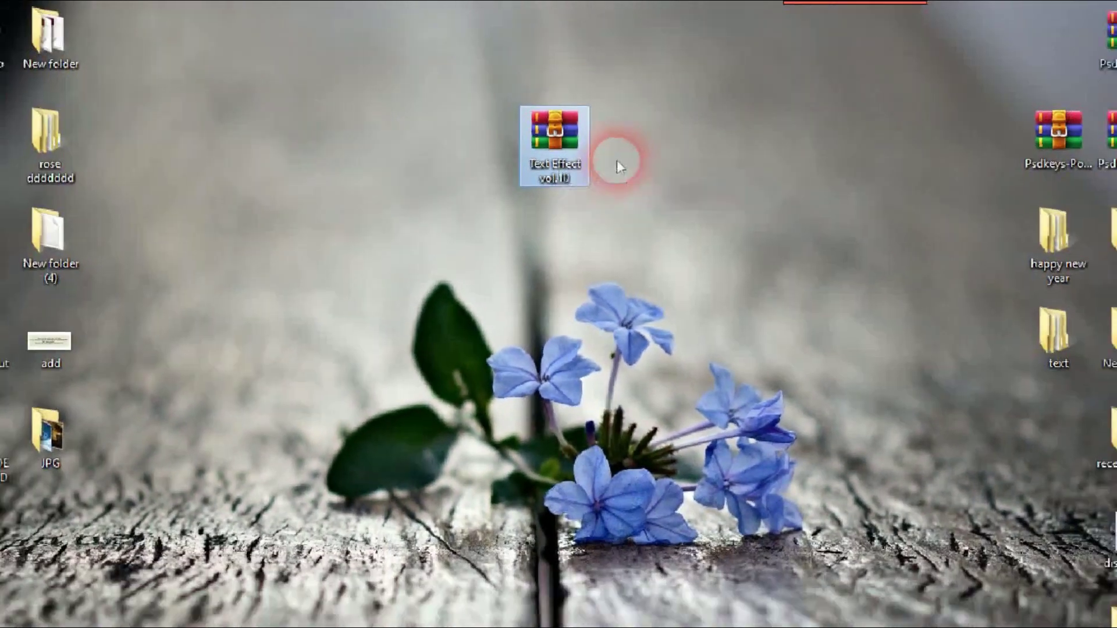
Check the Text Effect vol.10 archive's properties, noting its 385 MB size
right_click(580, 119)
click(641, 451)
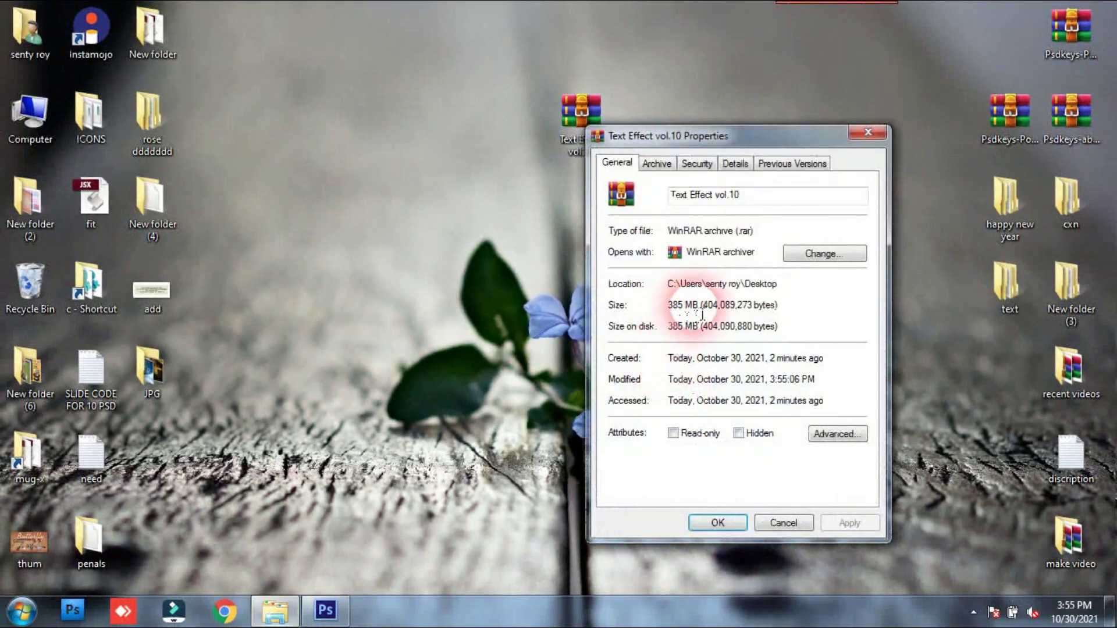
double_click(689, 306)
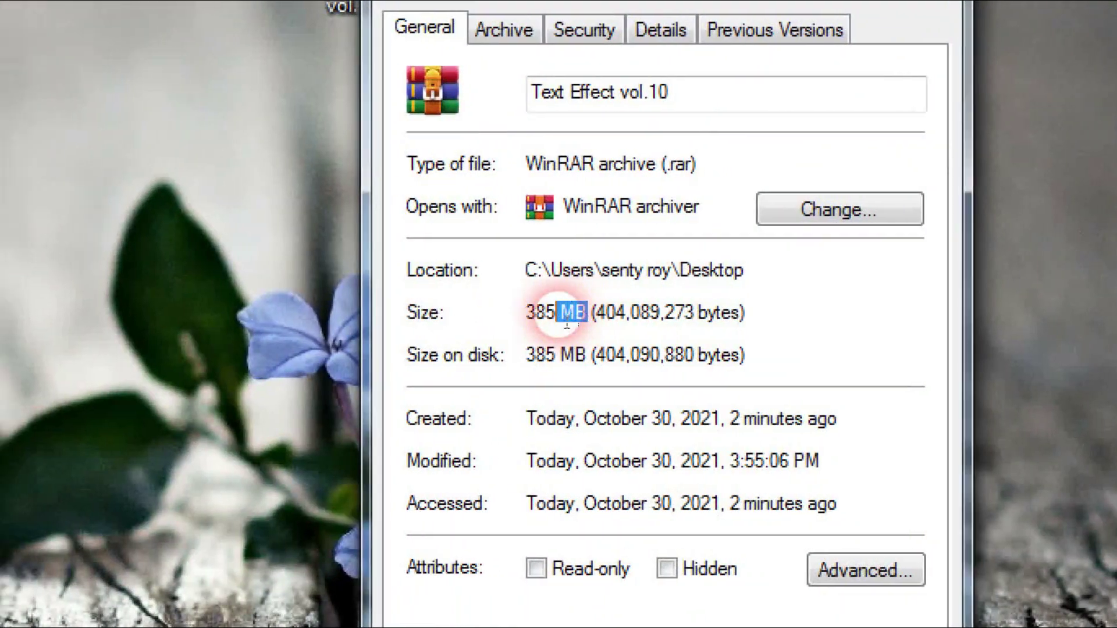
drag(567, 324, 560, 320)
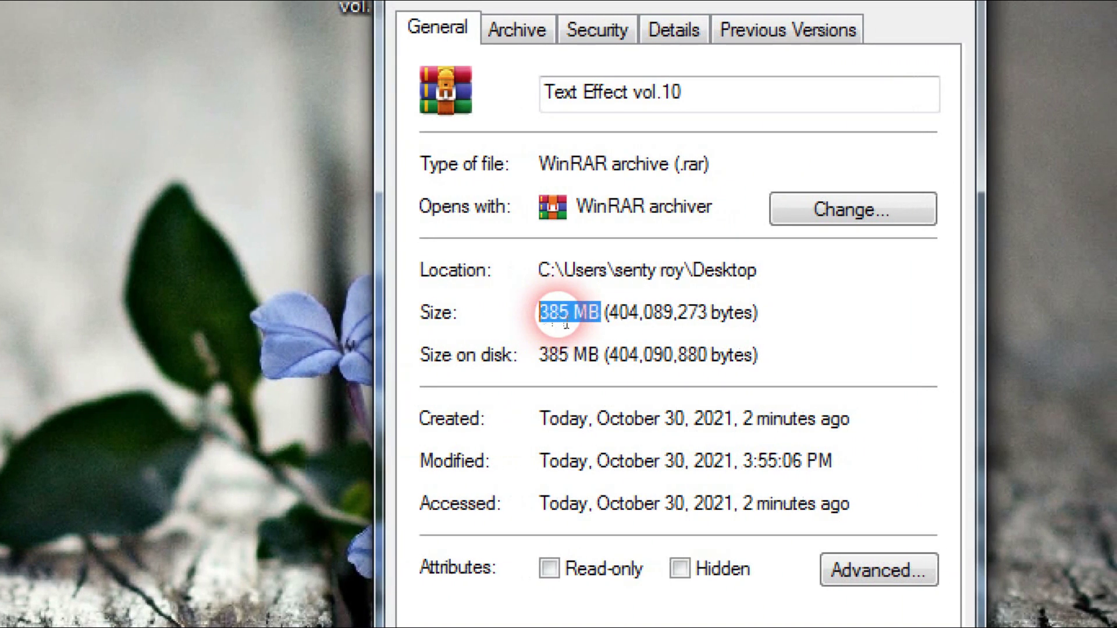
click(565, 321)
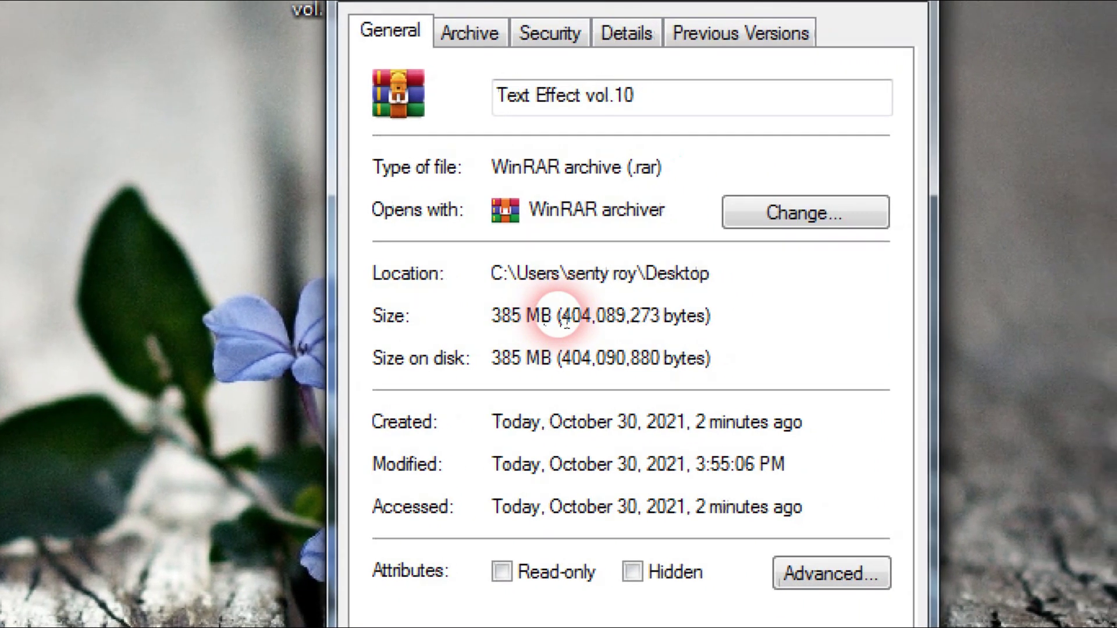
double_click(574, 313)
drag(559, 319, 512, 319)
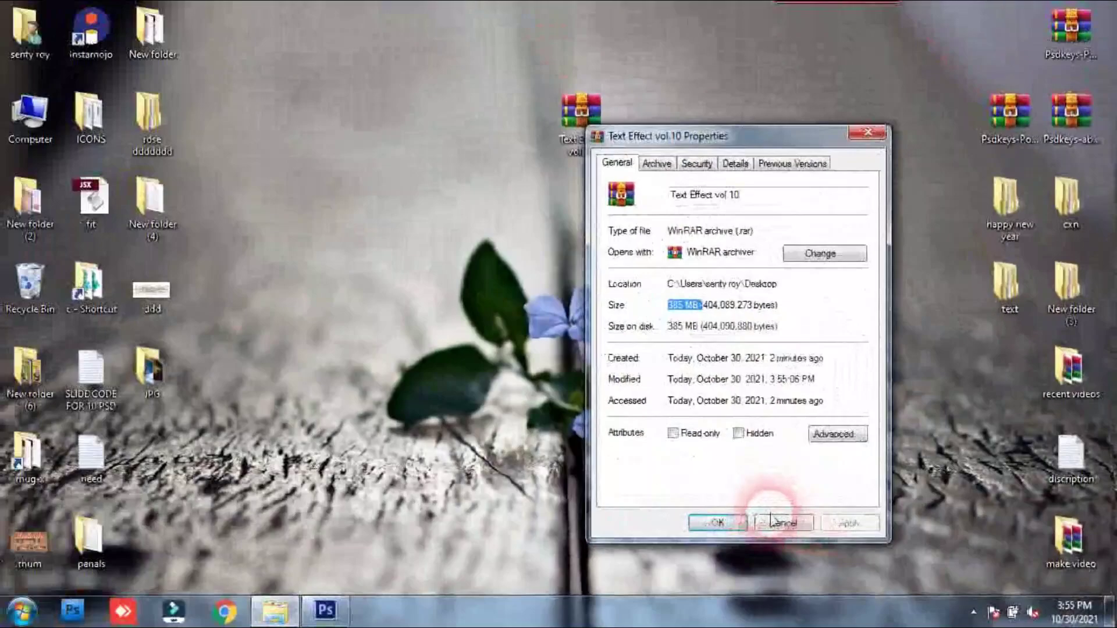
click(771, 521)
Extract the Text Effect vol.10 archive to the default desktop folder
drag(567, 139, 530, 78)
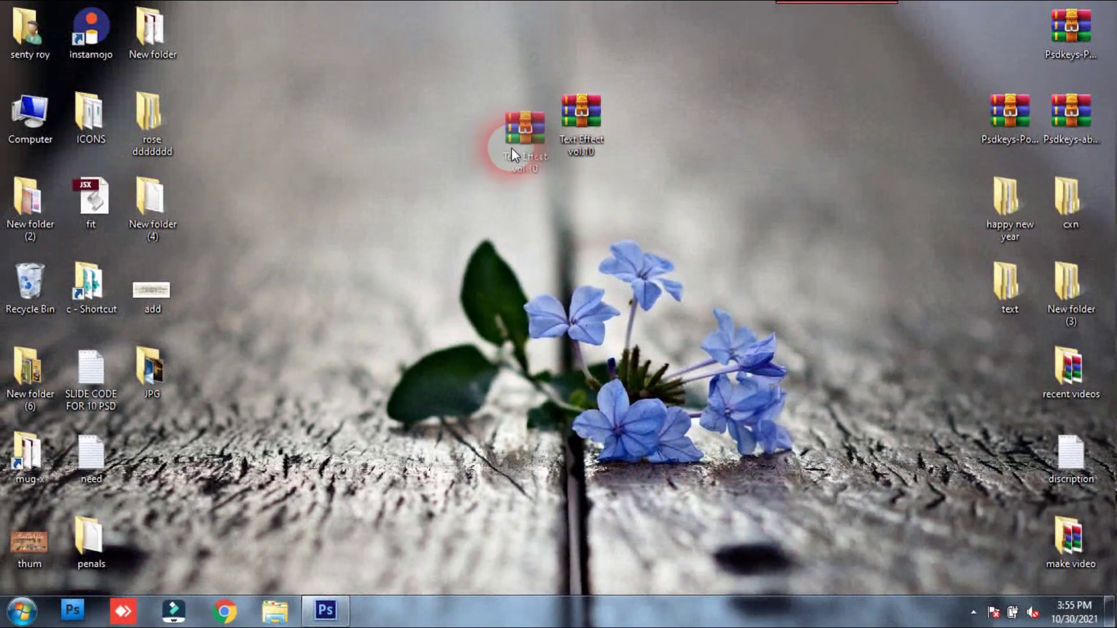
drag(564, 140, 559, 154)
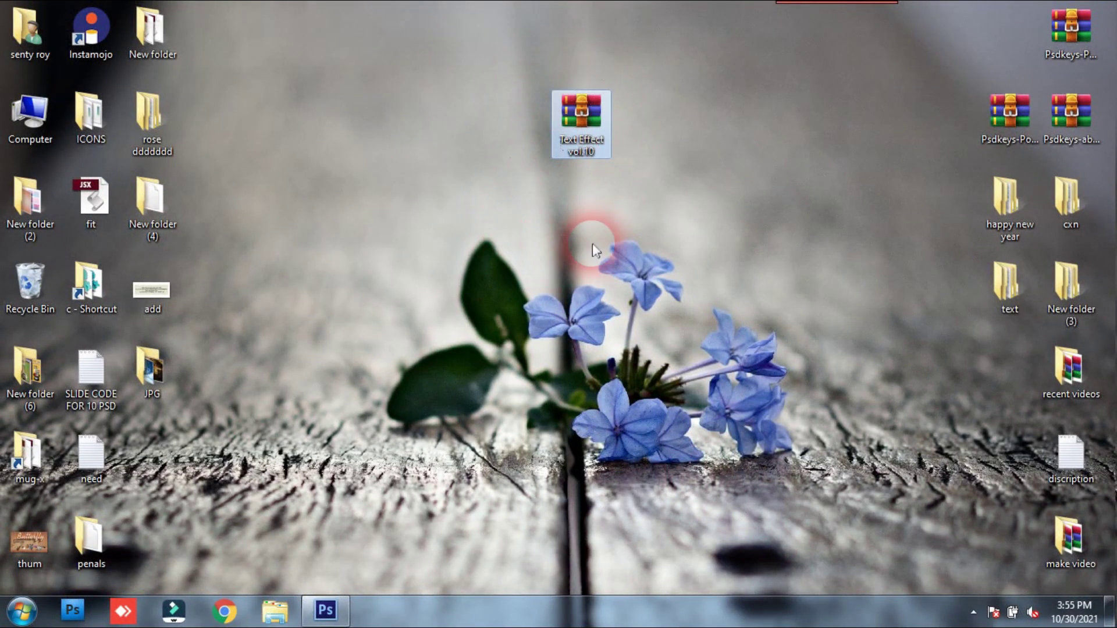
click(580, 125)
right_click(580, 124)
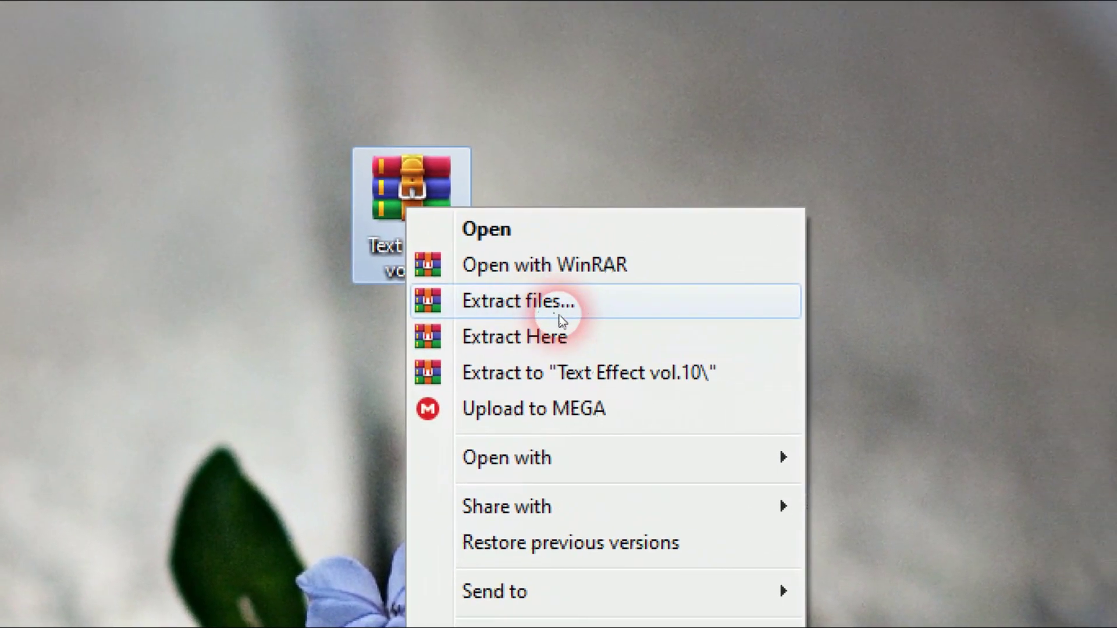
click(575, 327)
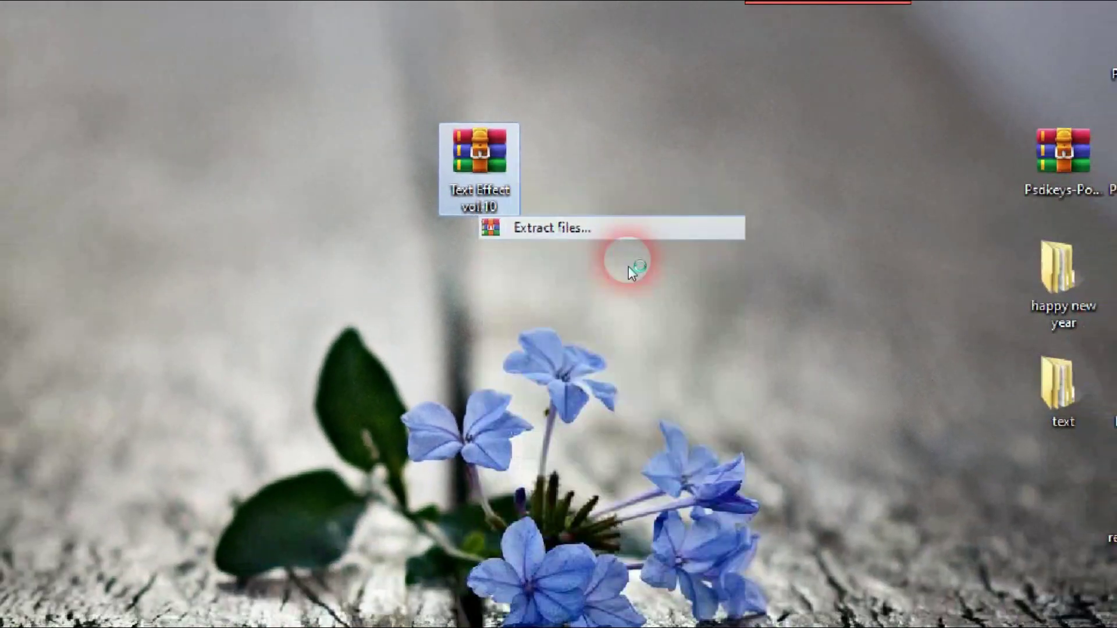
drag(516, 205, 552, 119)
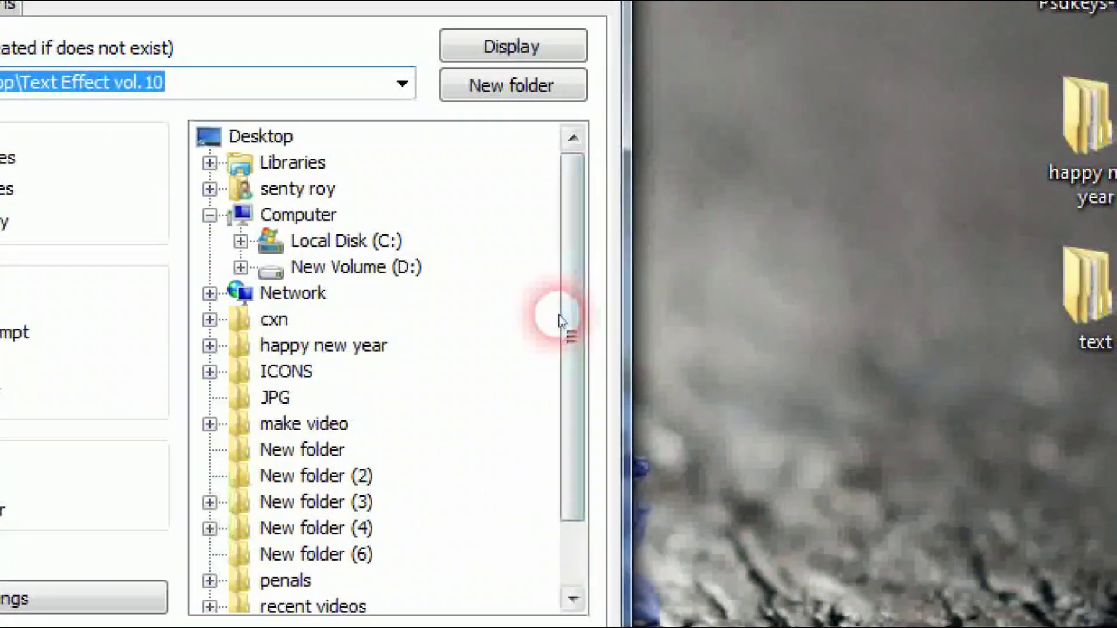
scroll(562, 320, down, 1)
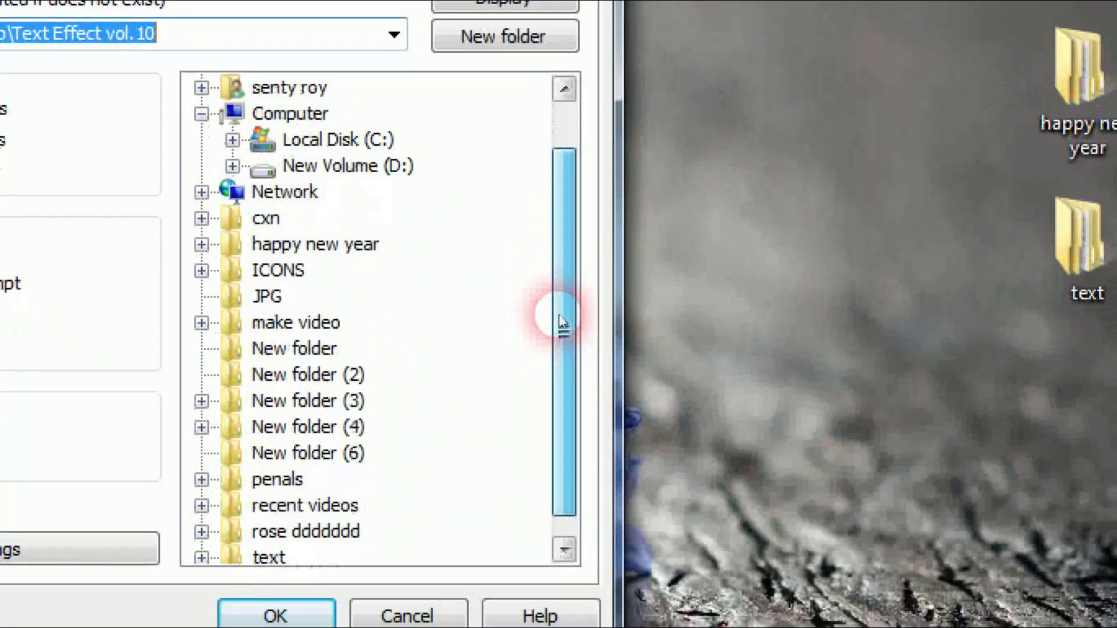
scroll(560, 319, up, 1)
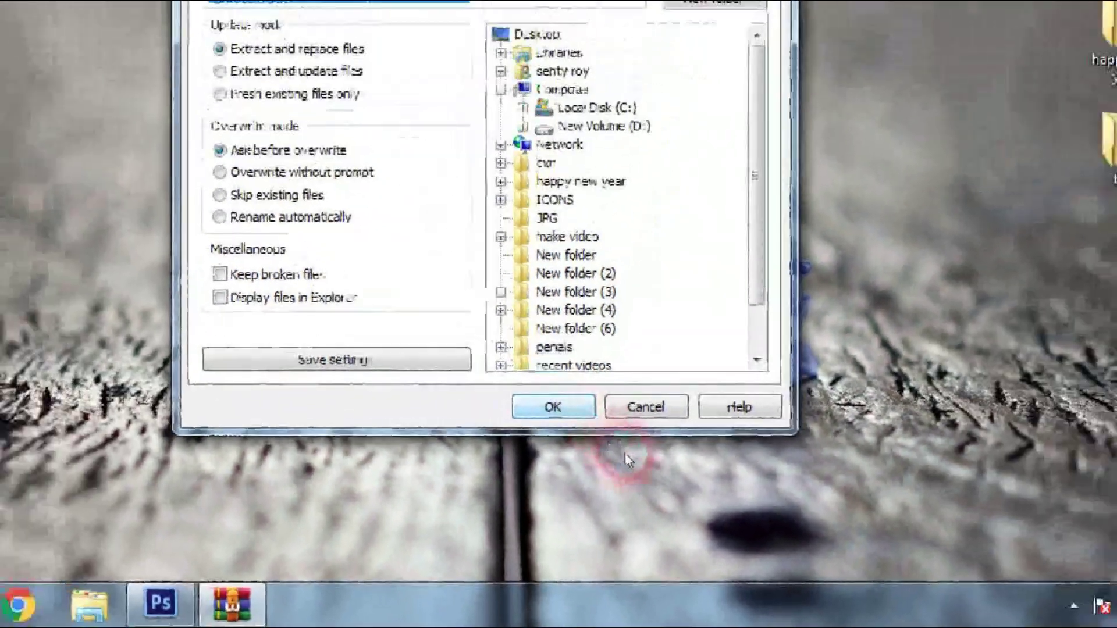
click(553, 406)
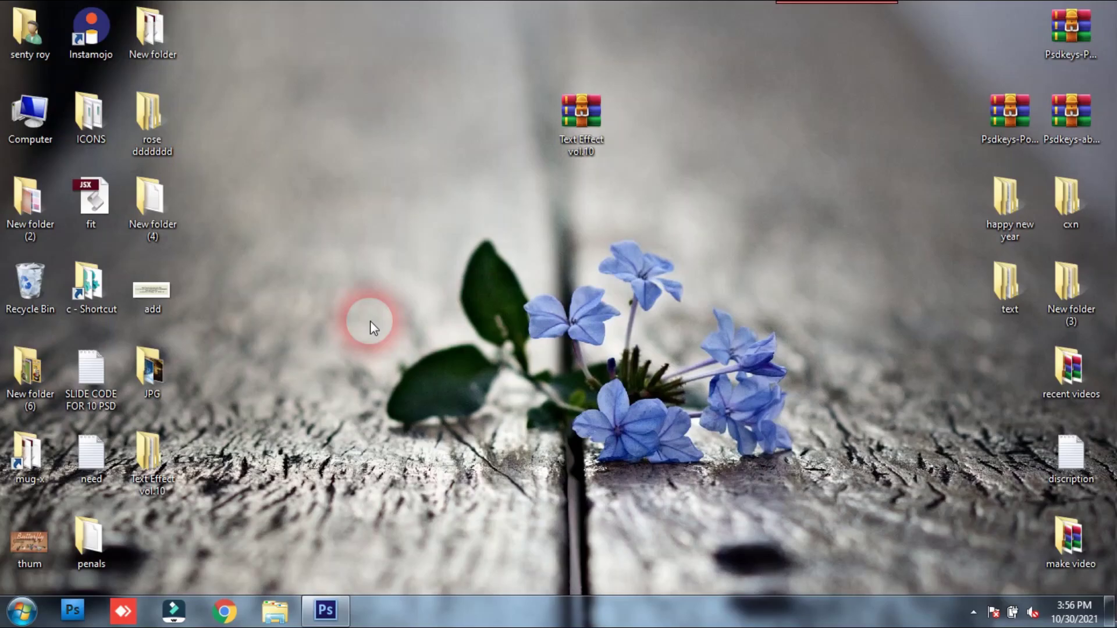
Place the extracted Text Effect vol.10 folder beside the archive and open it
drag(153, 465, 380, 201)
drag(495, 123, 505, 122)
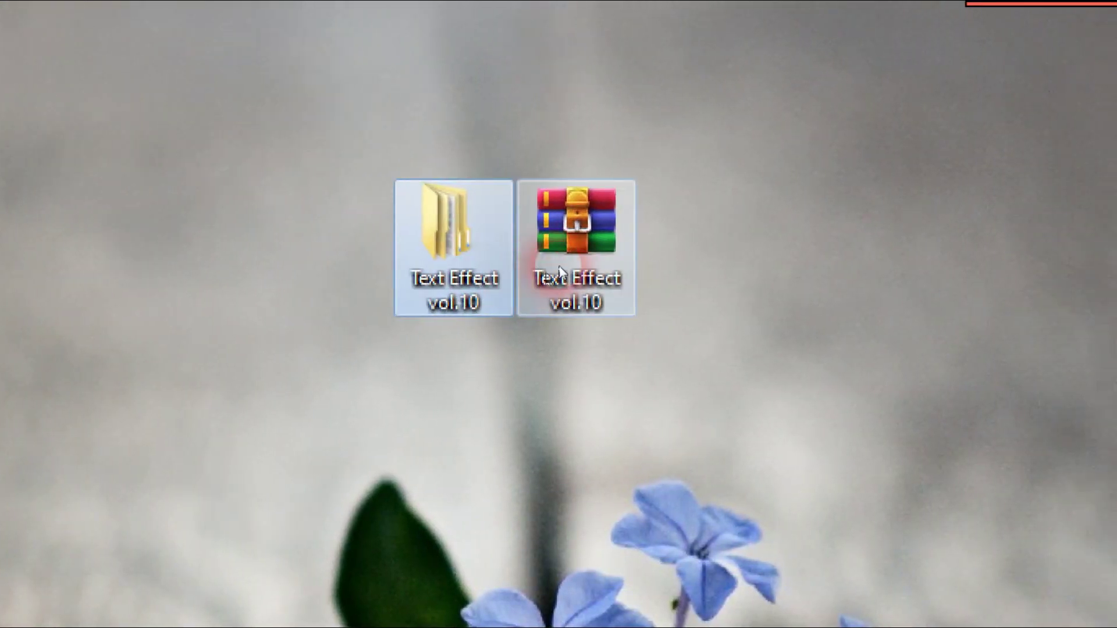
drag(559, 271, 559, 240)
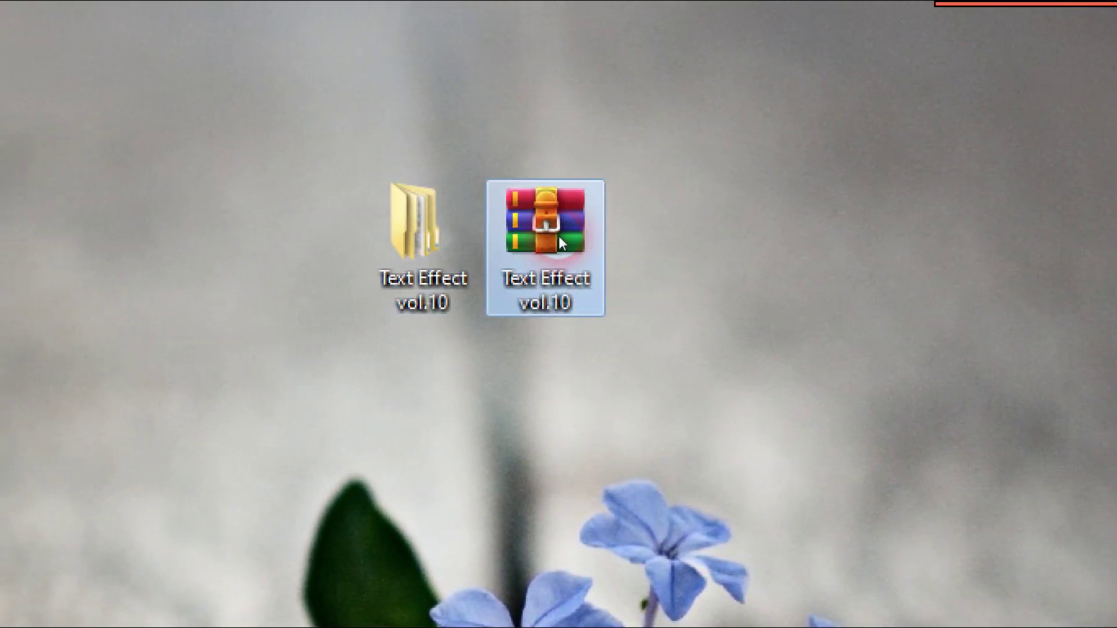
mouse_move(559, 240)
mouse_down()
mouse_move(558, 279)
mouse_move(558, 236)
mouse_move(558, 254)
mouse_up()
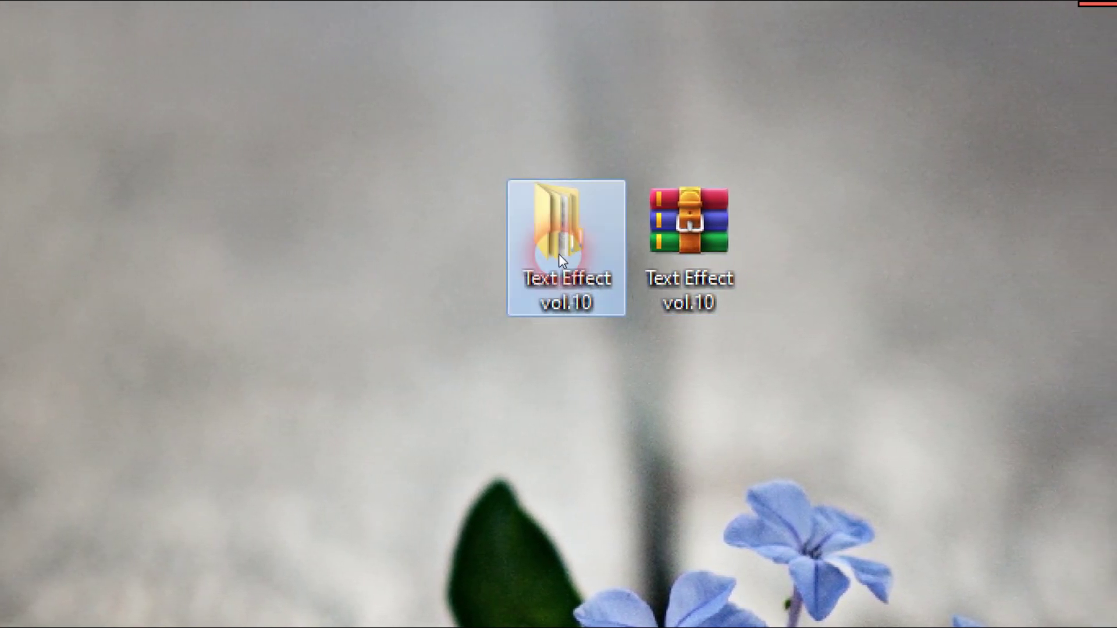
double_click(559, 254)
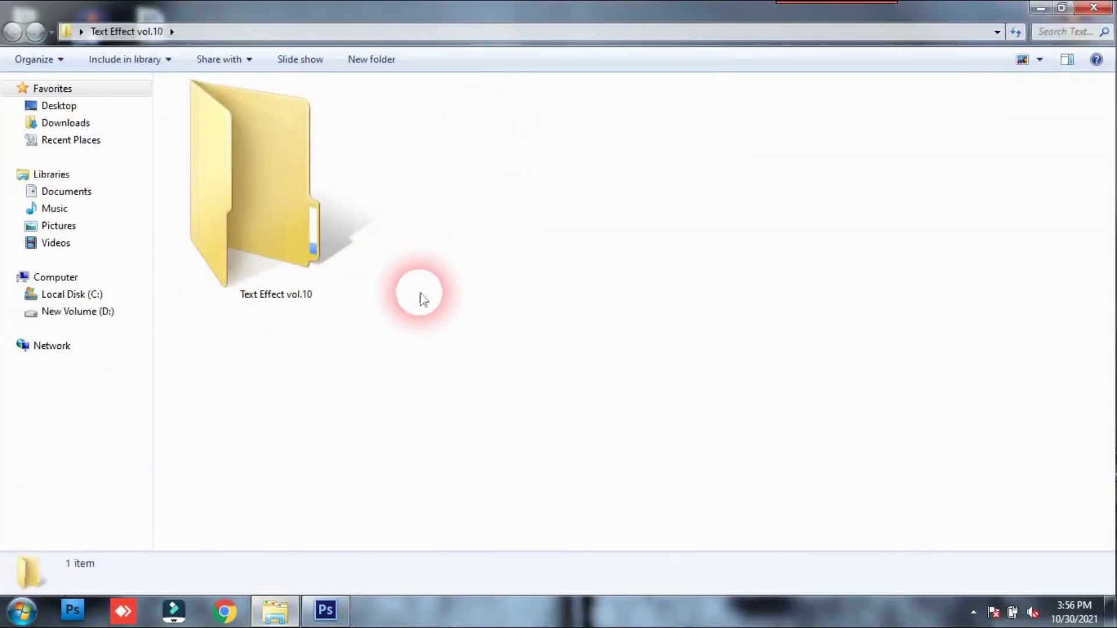
Open the inner Text Effect vol.10 folder and view its files as large icons
click(283, 236)
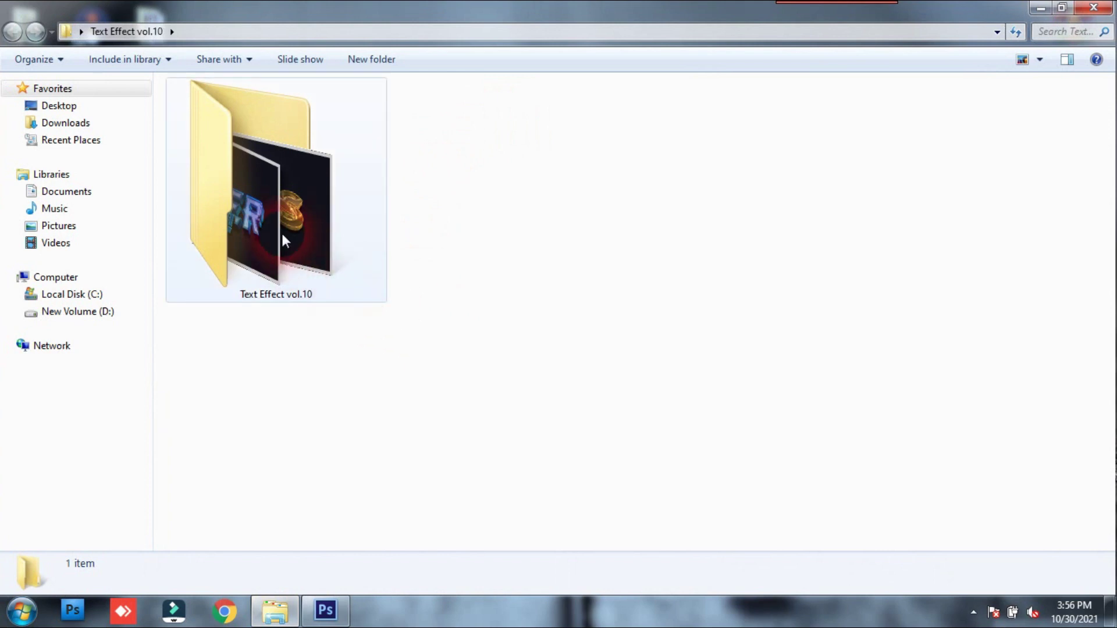
double_click(284, 239)
right_click(621, 267)
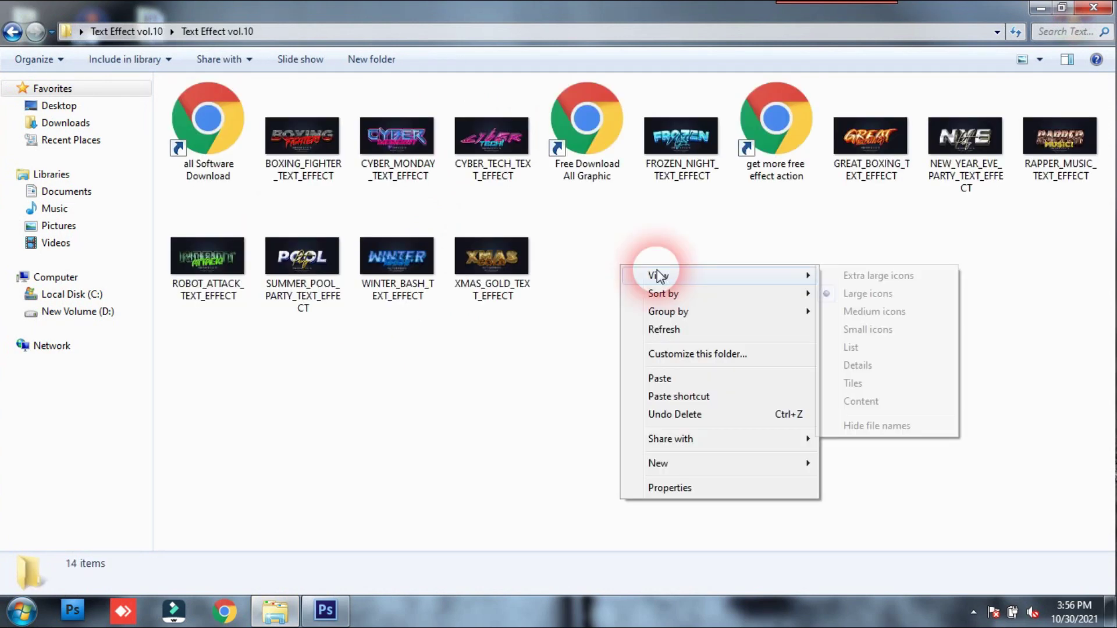
click(823, 294)
click(346, 252)
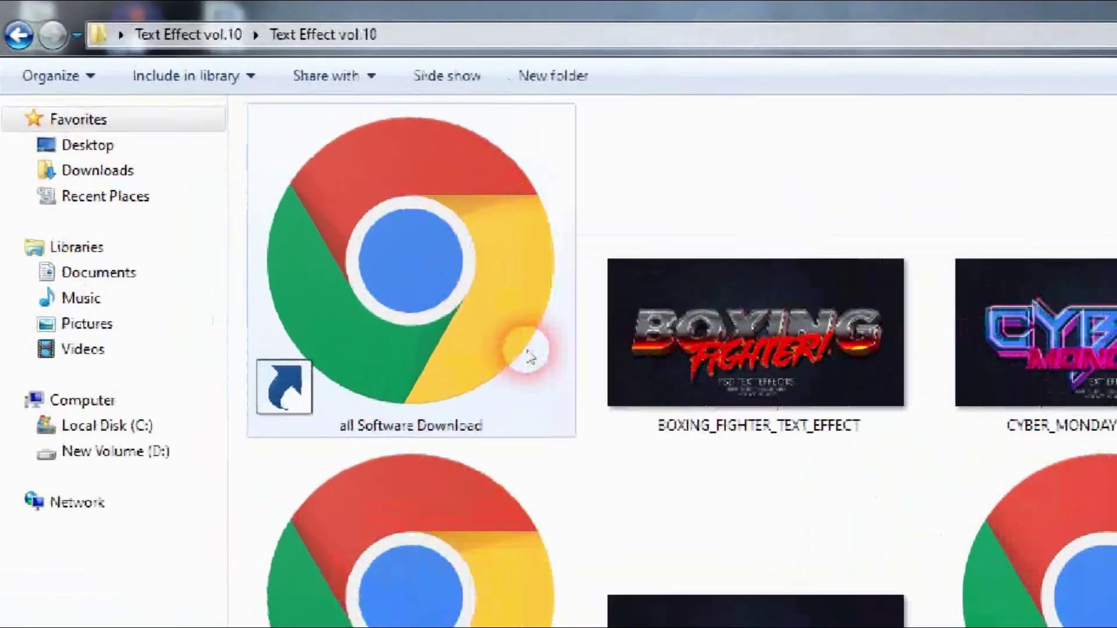
Click through the download shortcuts and scroll through the folder's effect files
click(280, 359)
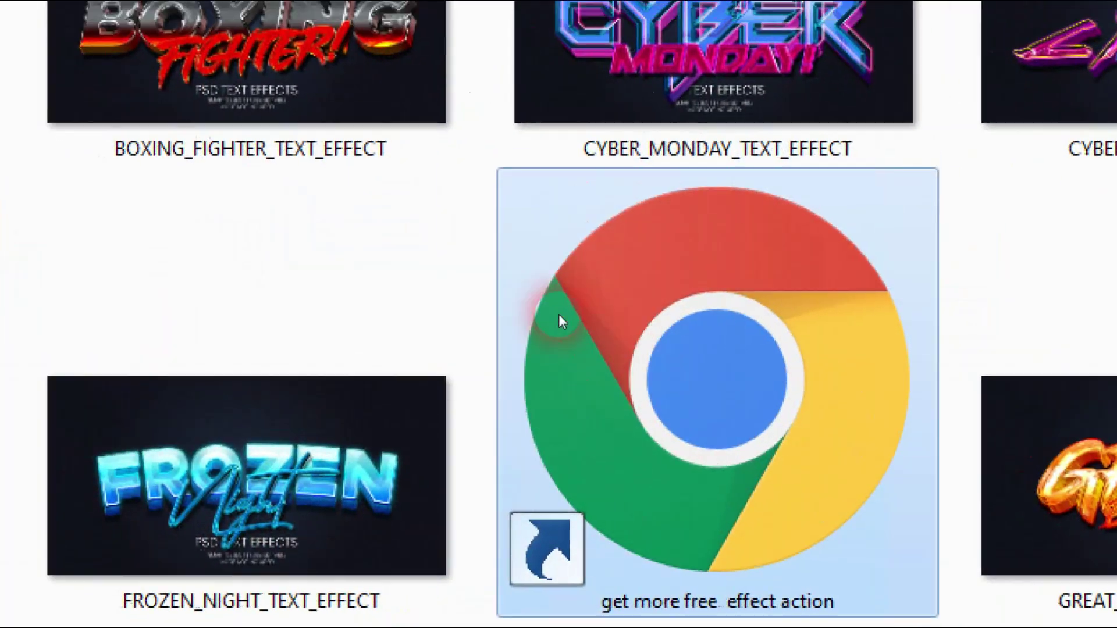
click(560, 320)
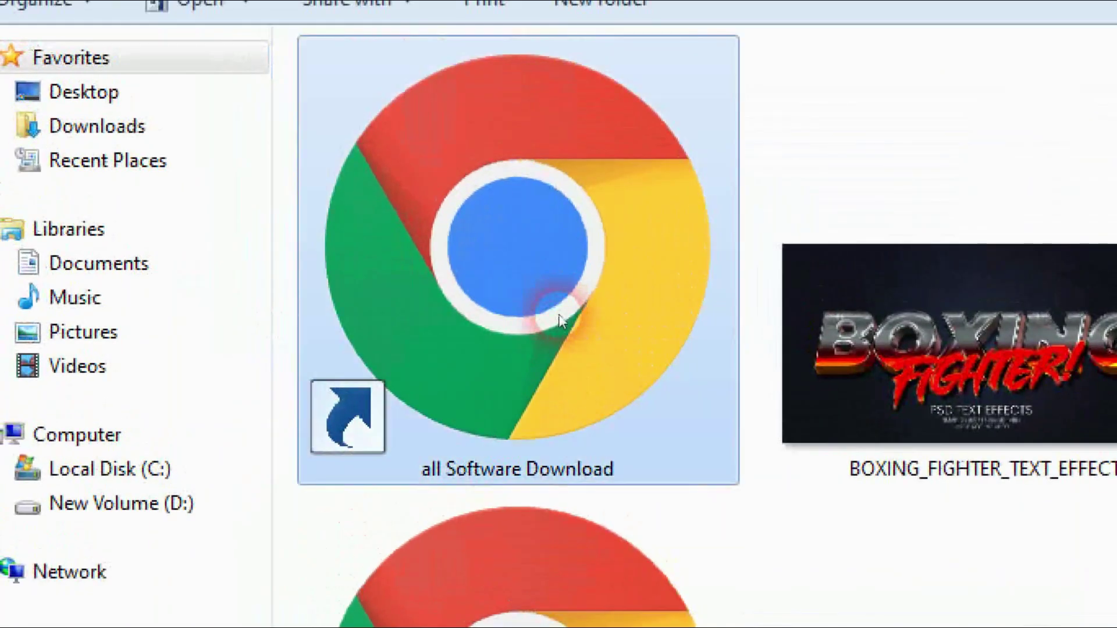
click(560, 320)
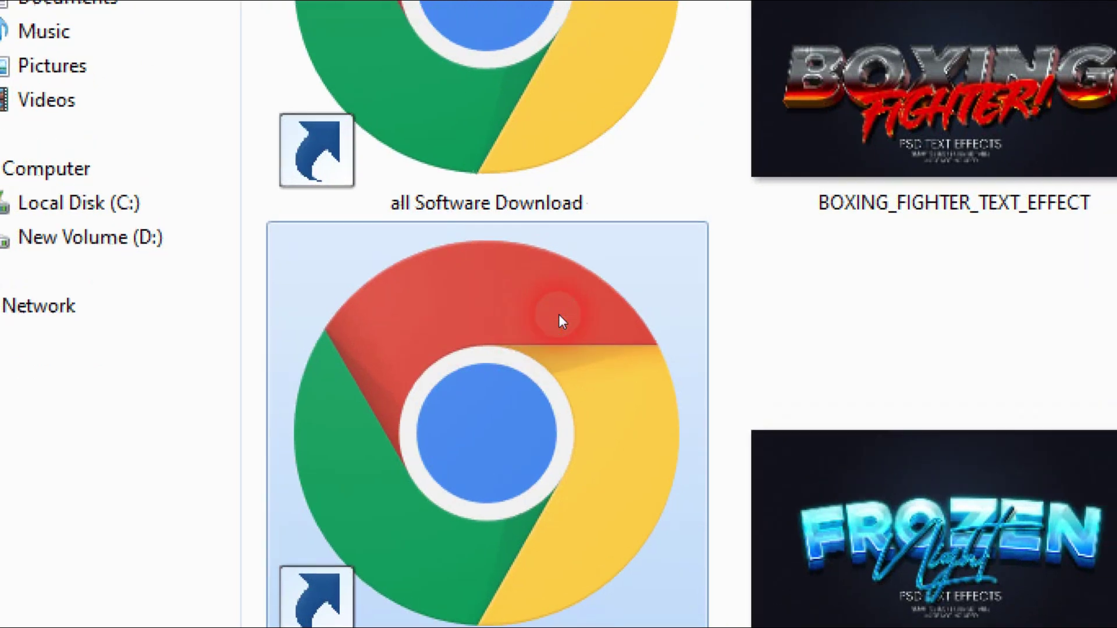
click(560, 317)
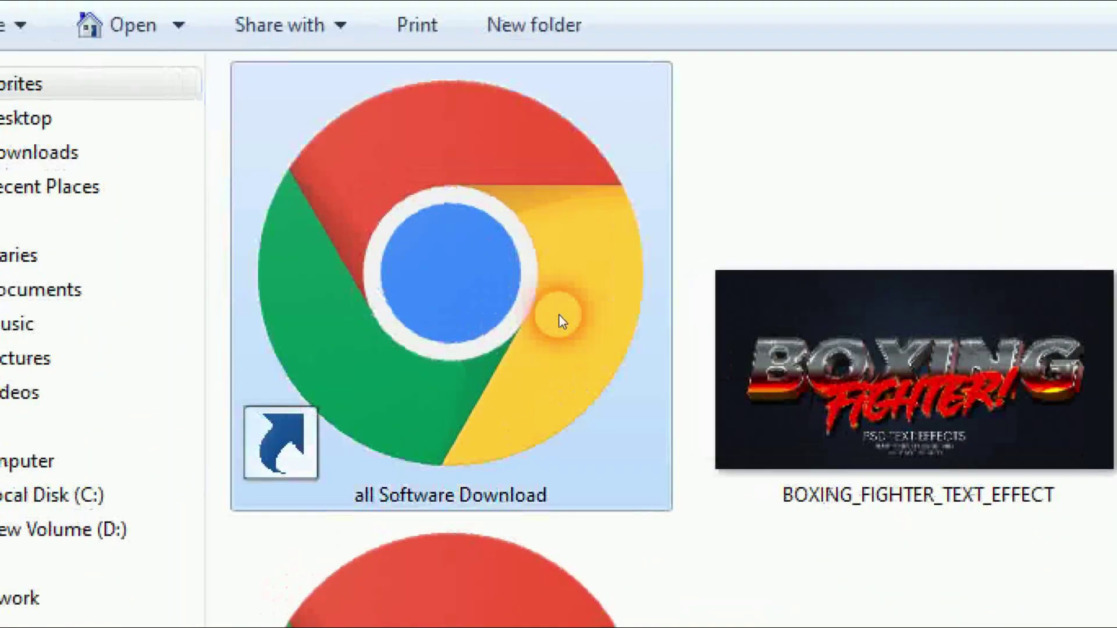
click(560, 319)
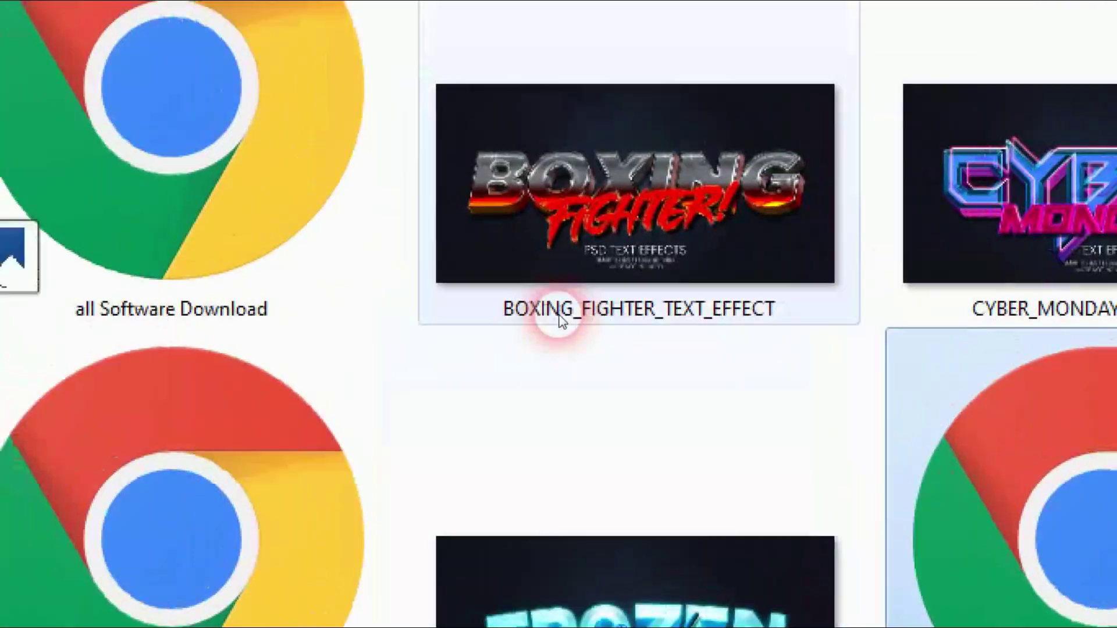
click(560, 320)
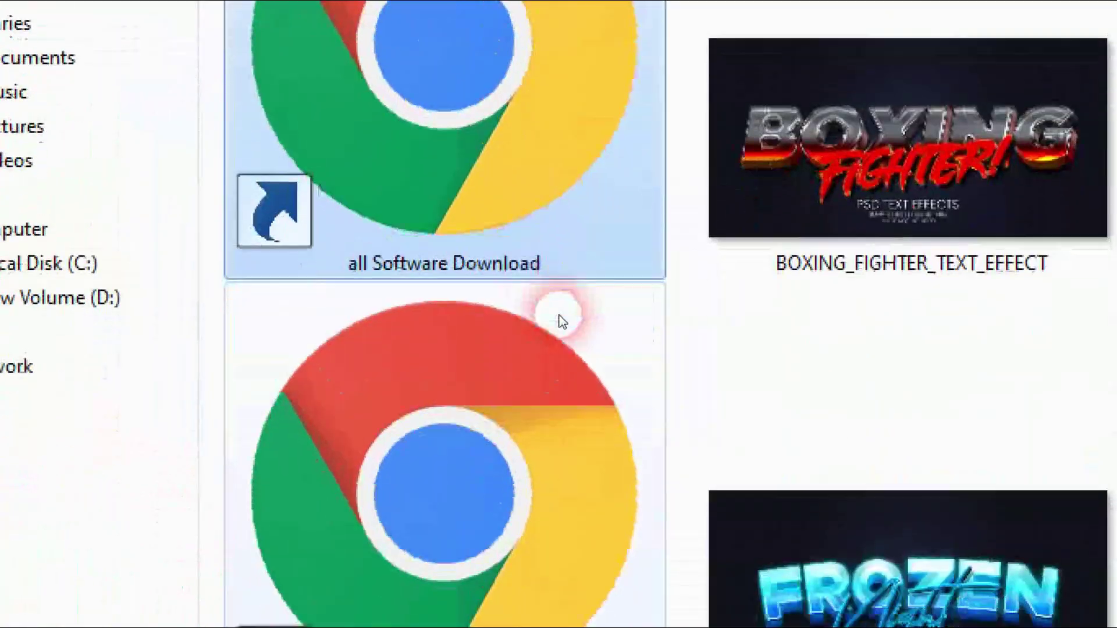
click(560, 320)
click(561, 320)
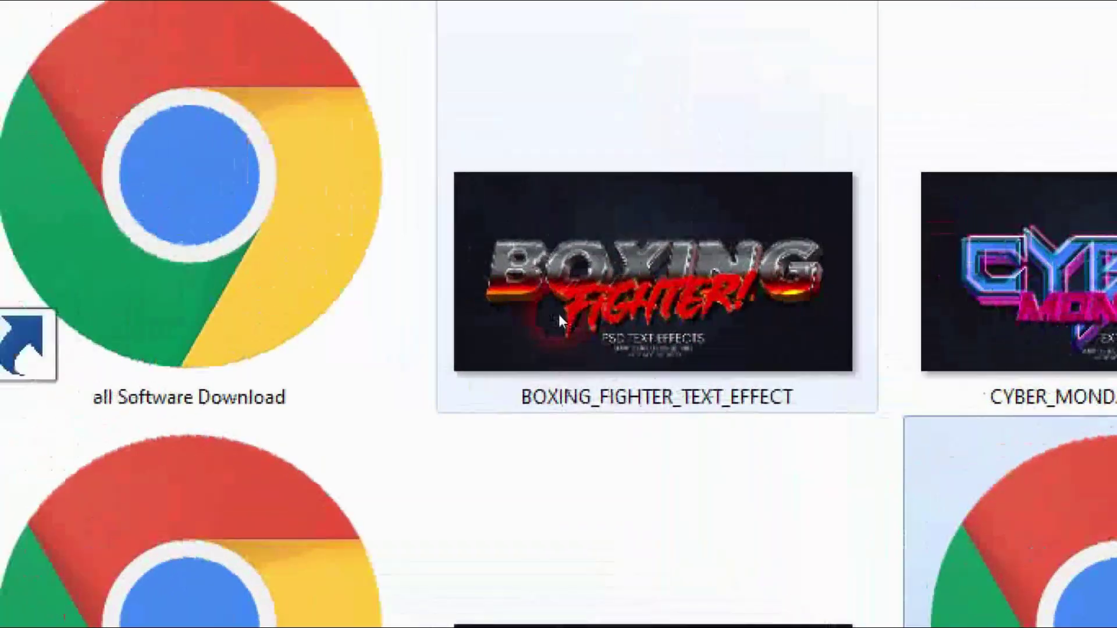
click(560, 320)
click(561, 320)
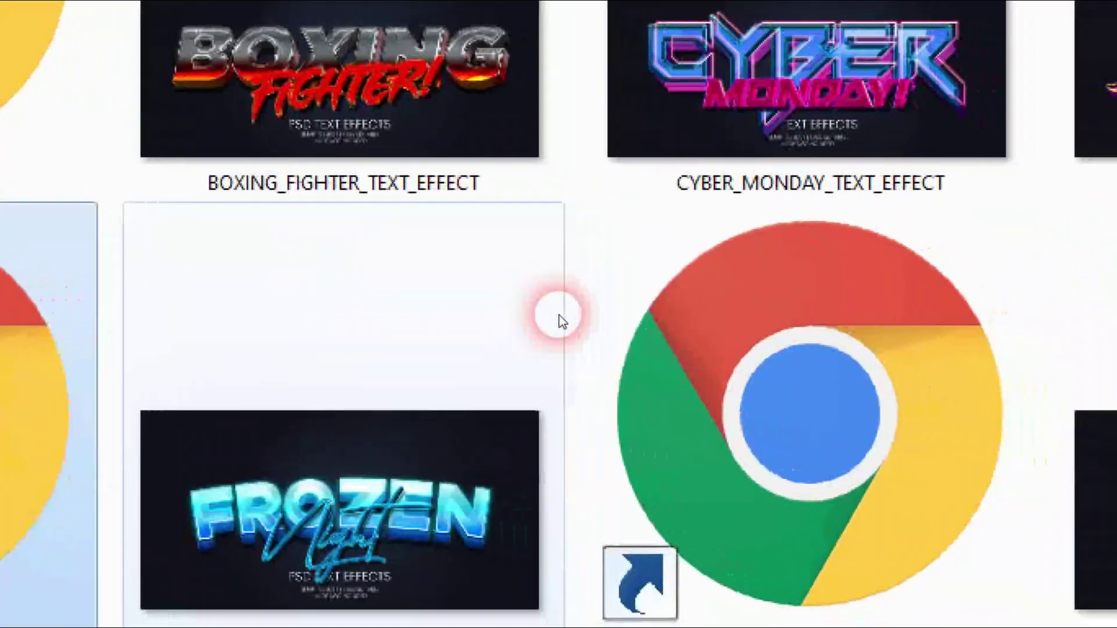
click(561, 320)
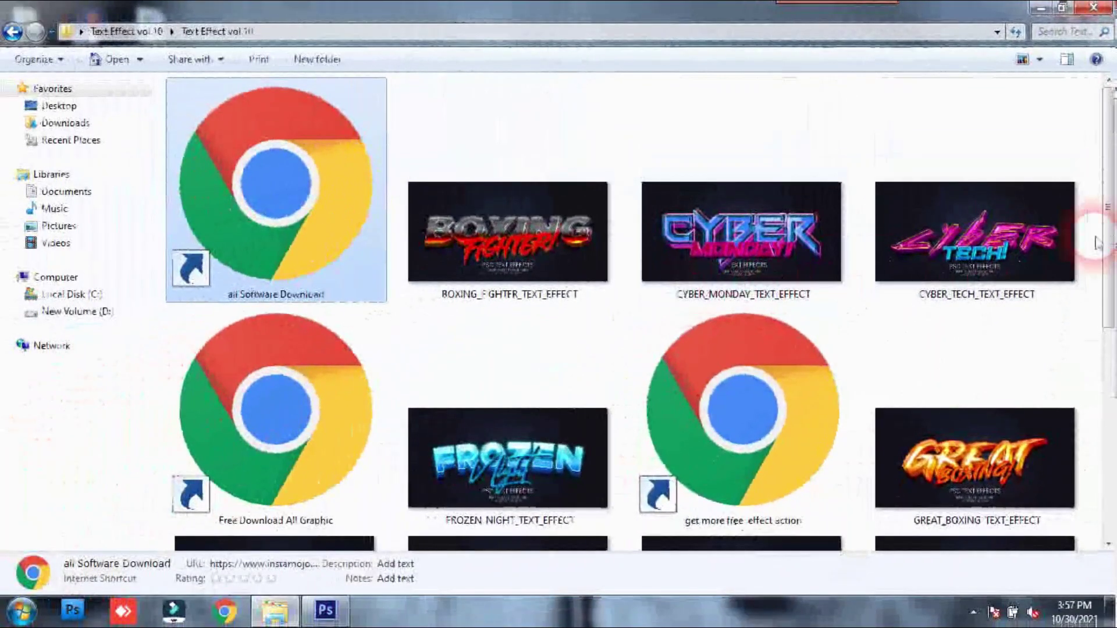
drag(1097, 243, 1108, 334)
mouse_move(1108, 414)
mouse_down()
mouse_move(1108, 172)
mouse_move(1109, 381)
mouse_up()
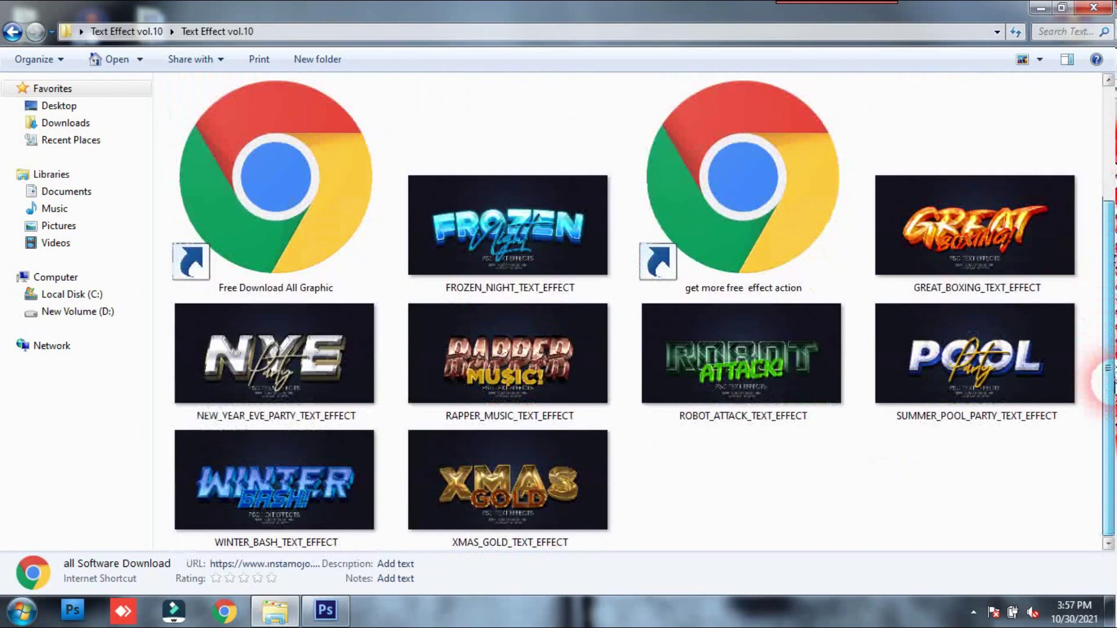
mouse_move(1108, 332)
mouse_down()
mouse_move(1108, 174)
mouse_move(1109, 337)
mouse_up()
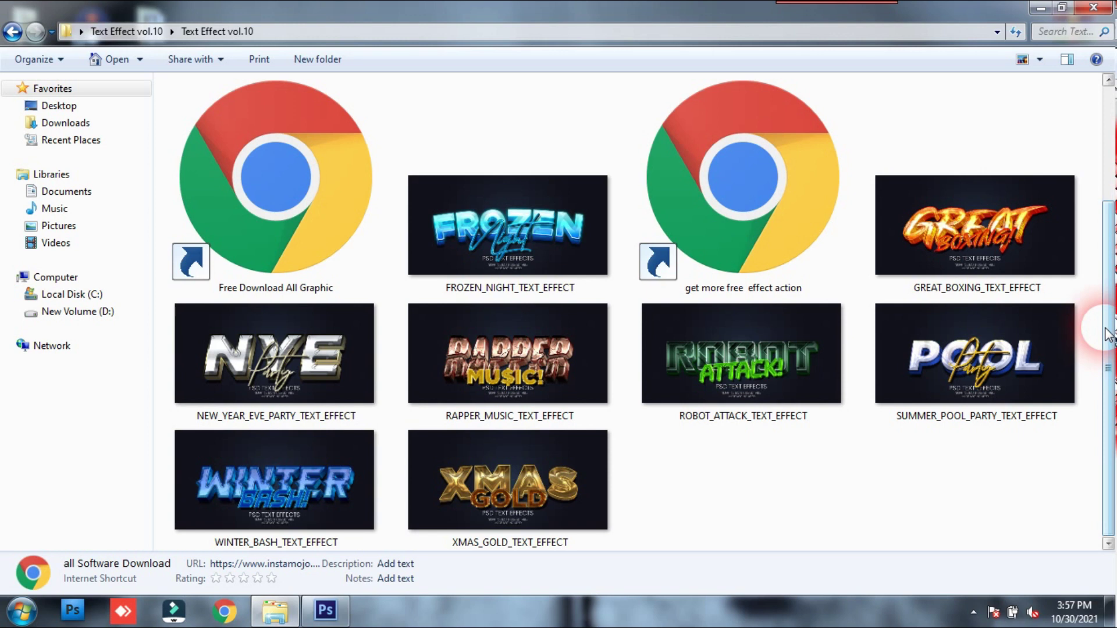
Minimise Photoshop and scroll the Explorer folder to the effect files
click(770, 457)
click(327, 610)
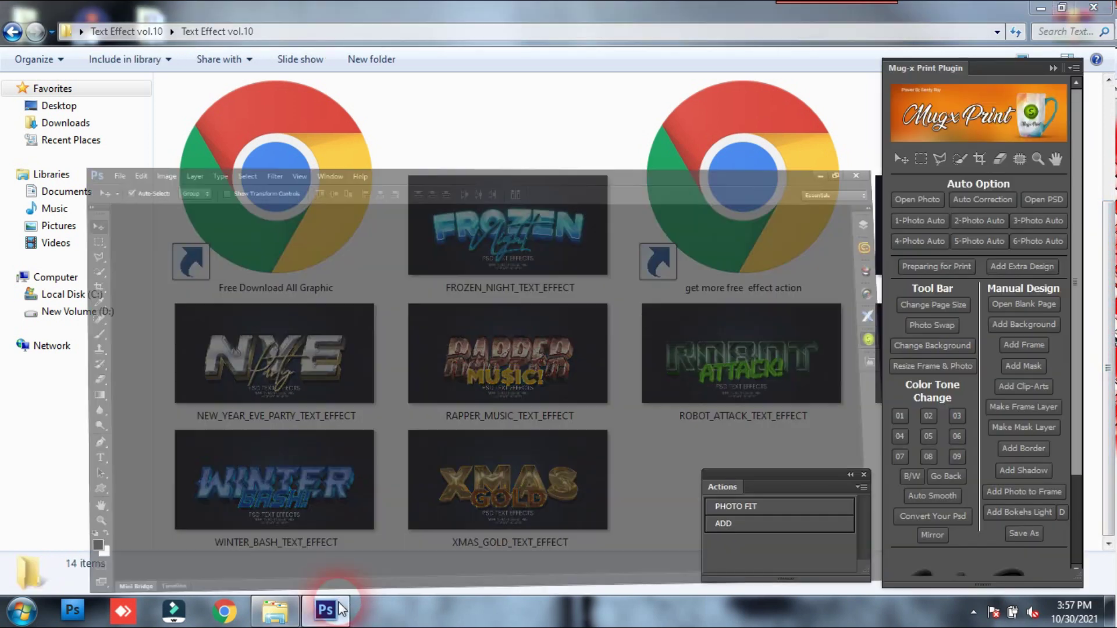
click(774, 414)
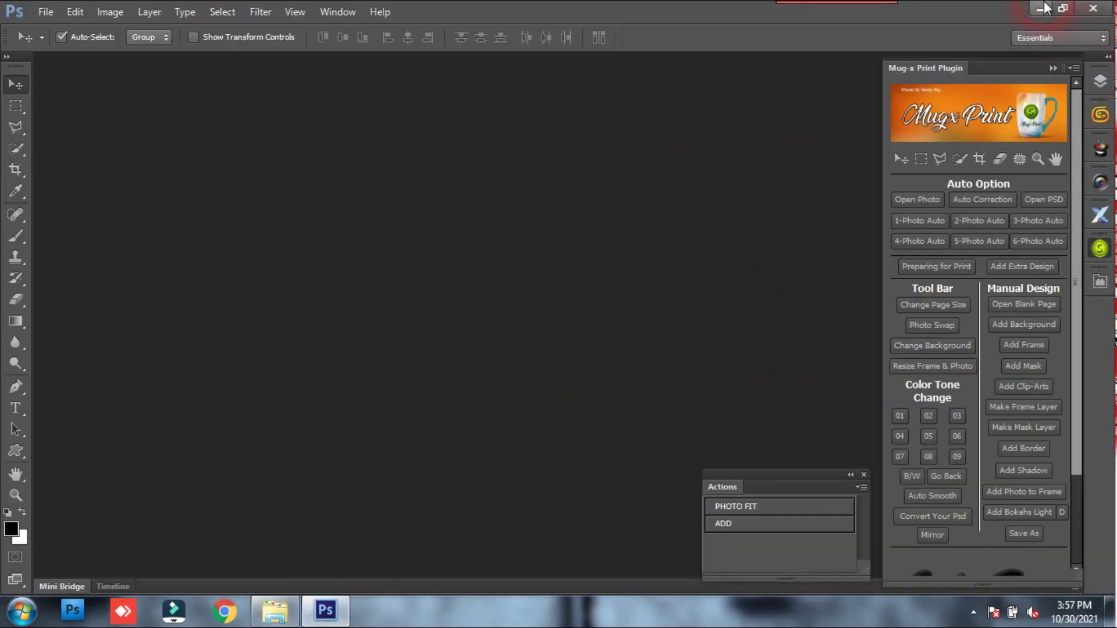
click(1040, 8)
click(741, 499)
mouse_move(1111, 448)
mouse_down()
mouse_move(1112, 367)
mouse_move(1111, 416)
mouse_up()
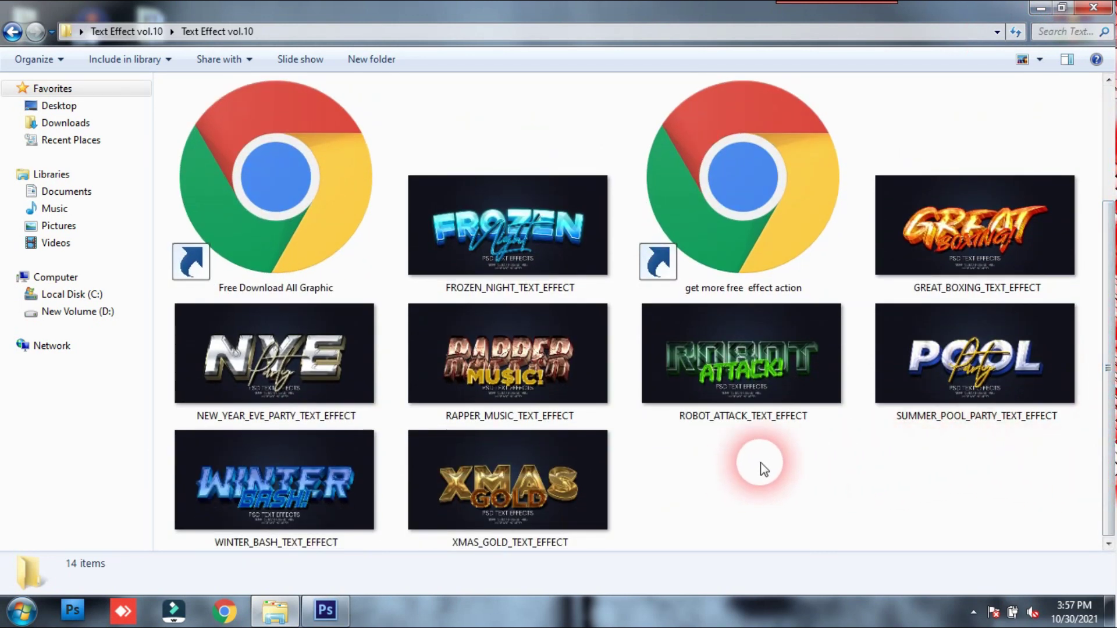
drag(1108, 378, 1109, 336)
Drag GREAT_BOXING_TEXT_EFFECT into Photoshop to open it and remove the vertical guide
click(992, 337)
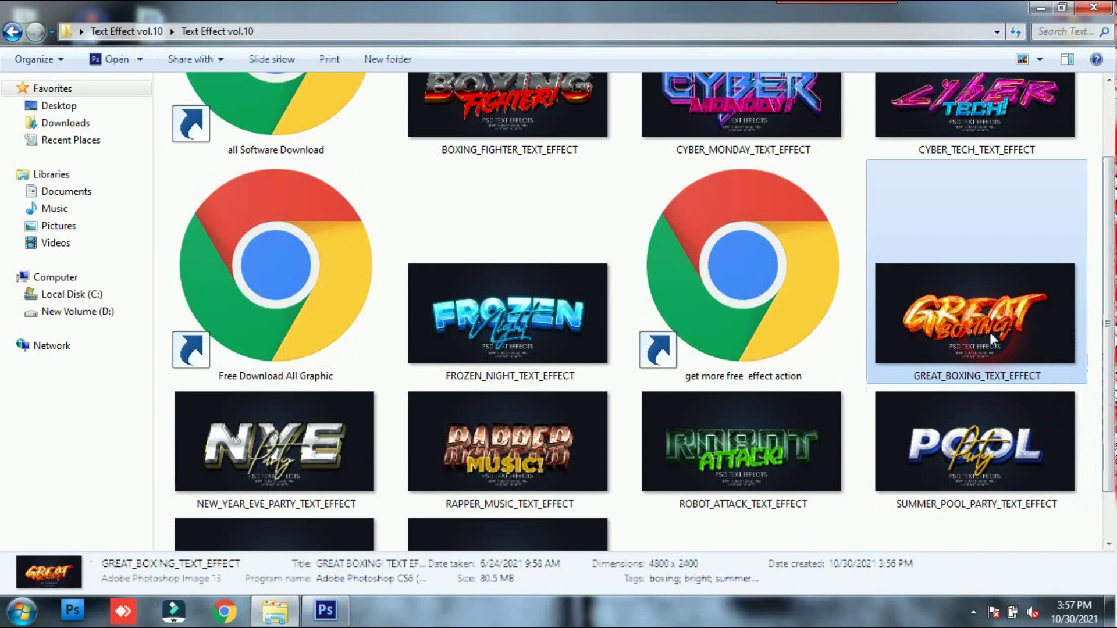
drag(968, 339, 313, 617)
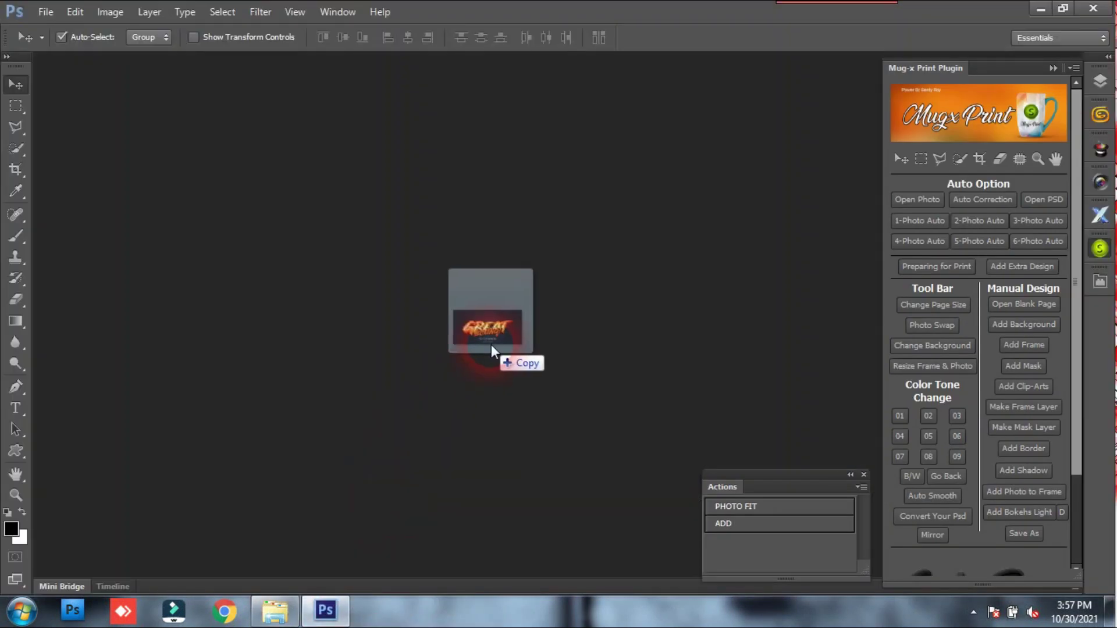
drag(313, 617, 491, 345)
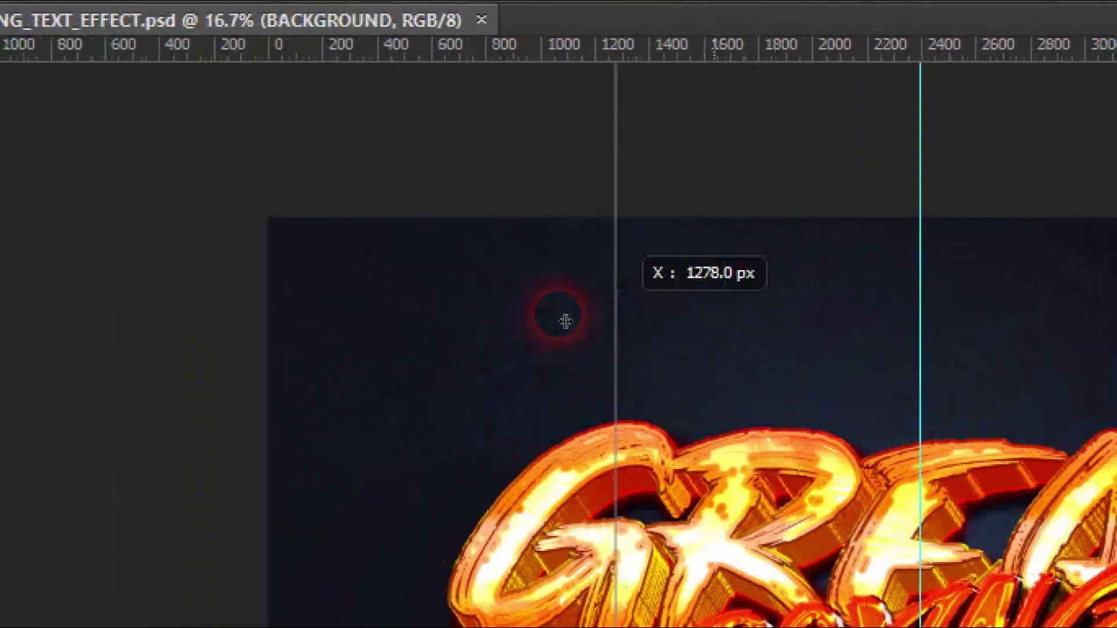
drag(565, 271, 118, 219)
drag(236, 320, 152, 316)
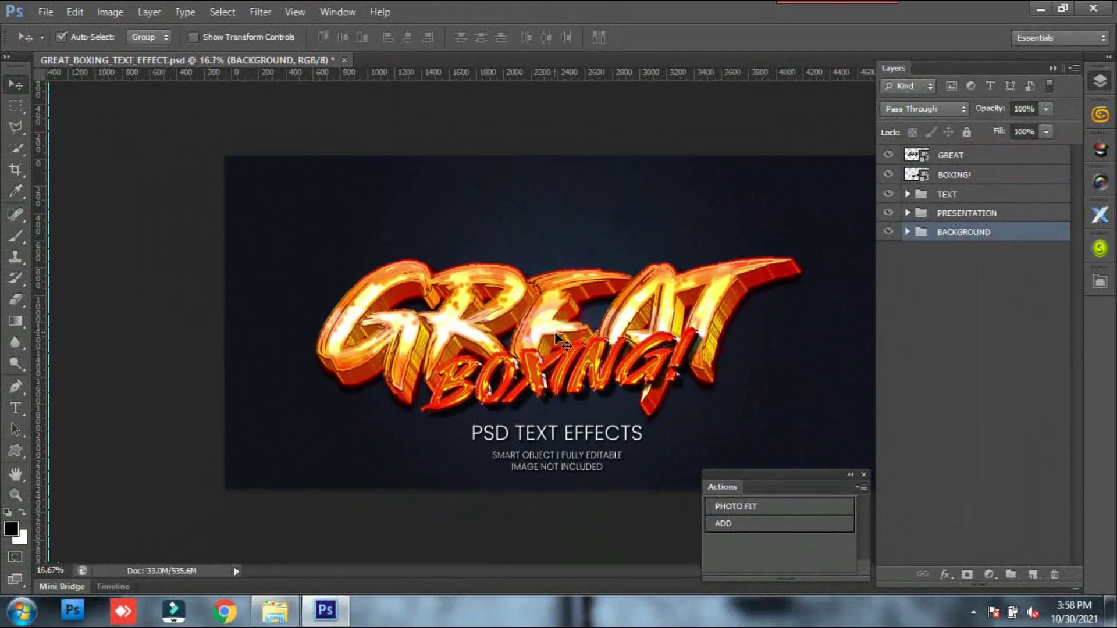
Zoom into the artwork and inspect the GREAT, BOXING!, TEXT and BACKGROUND layers
scroll(556, 337, up, 1)
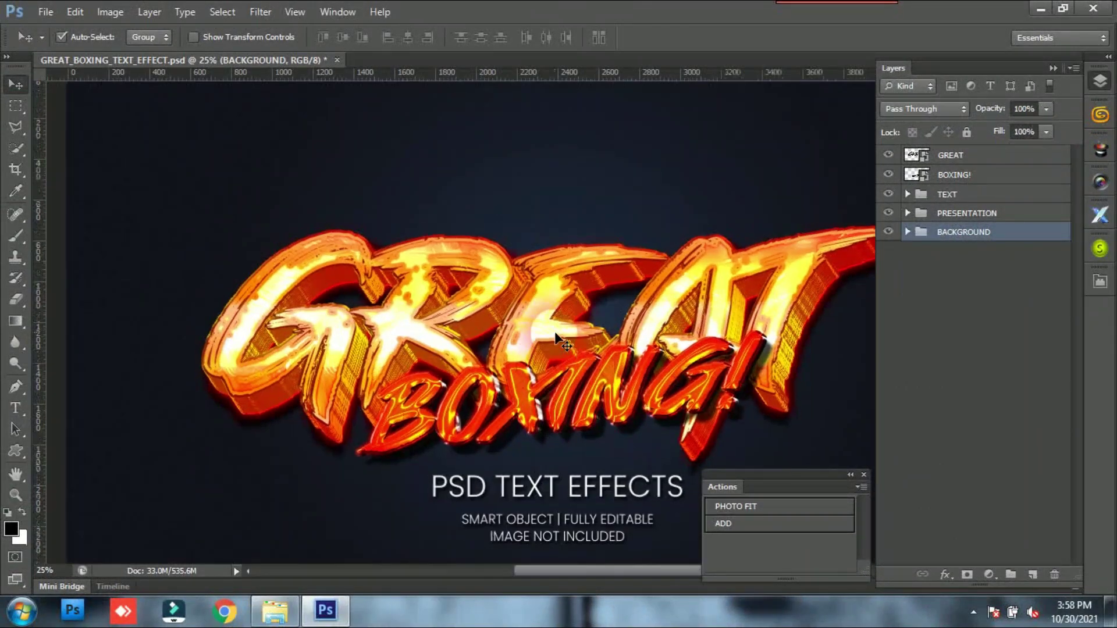
scroll(556, 337, up, 1)
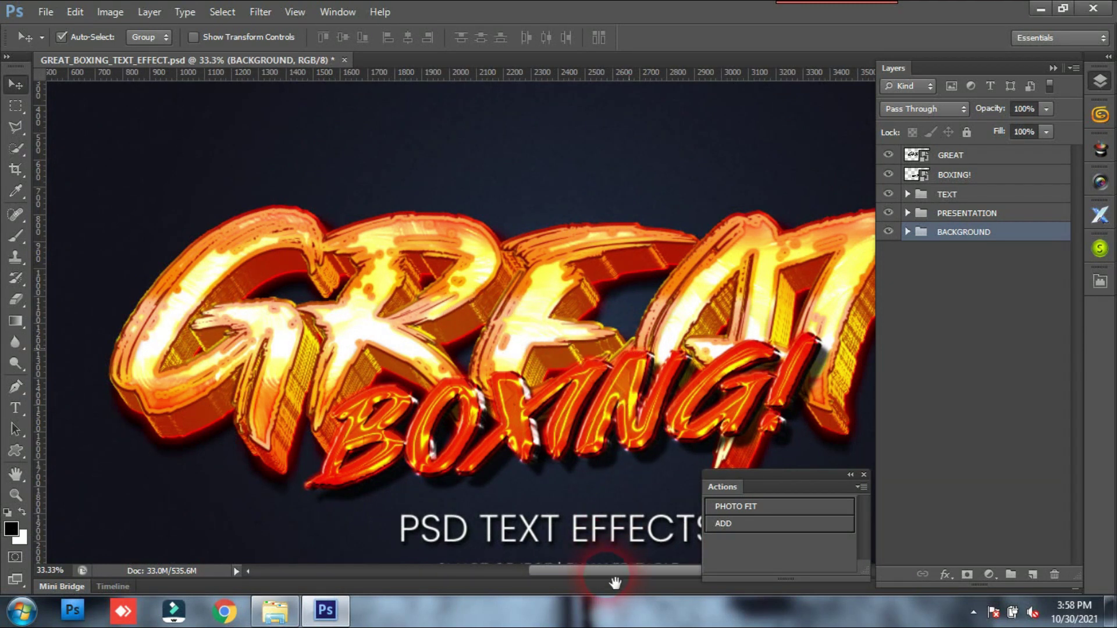
drag(615, 583, 512, 339)
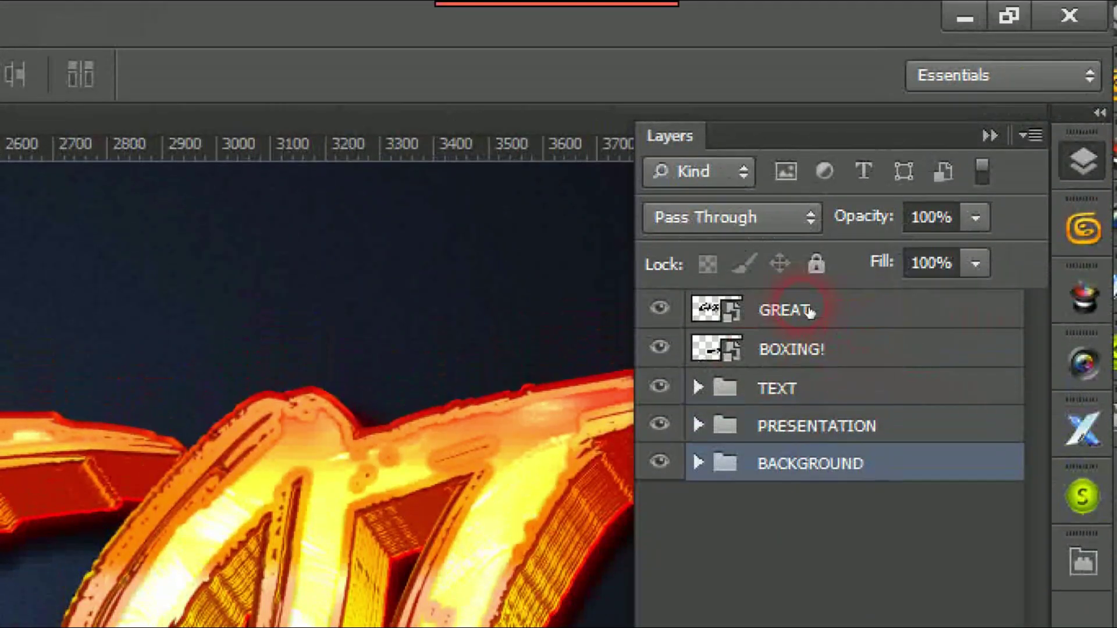
click(809, 311)
click(800, 349)
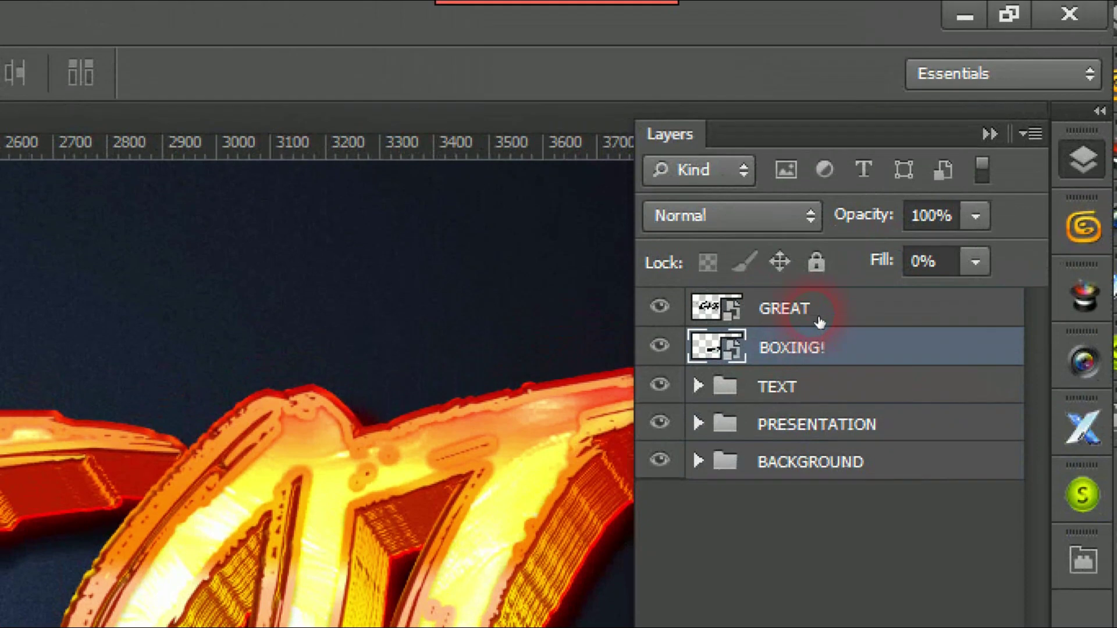
click(803, 310)
click(800, 349)
click(783, 320)
click(782, 397)
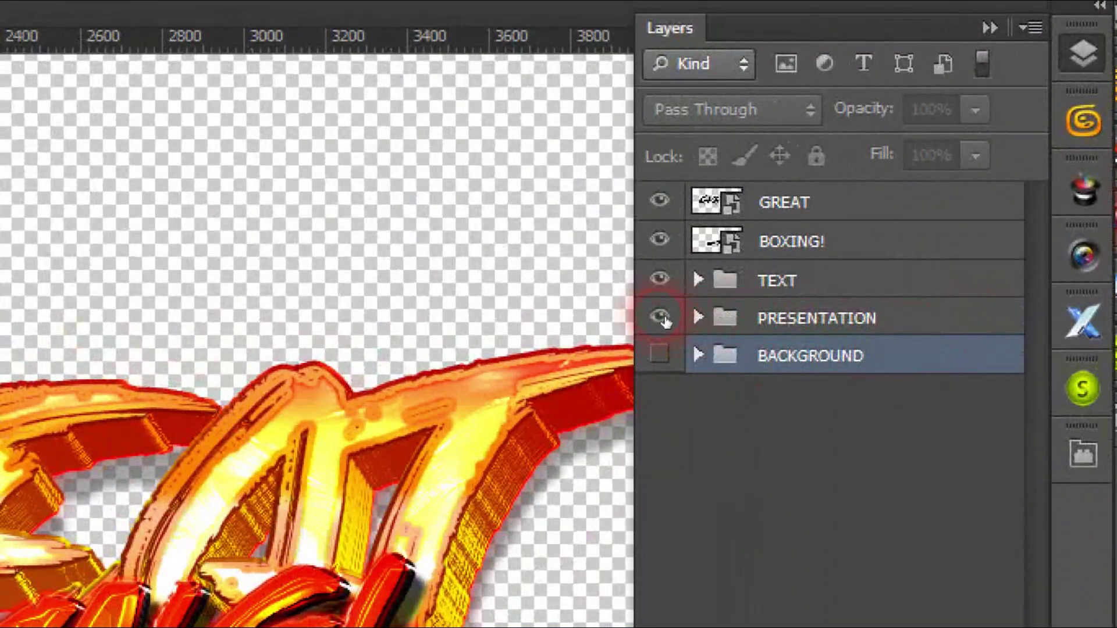
Toggle BACKGROUND and PRESENTATION visibility, leaving PRESENTATION hidden, with GREAT selected
click(888, 213)
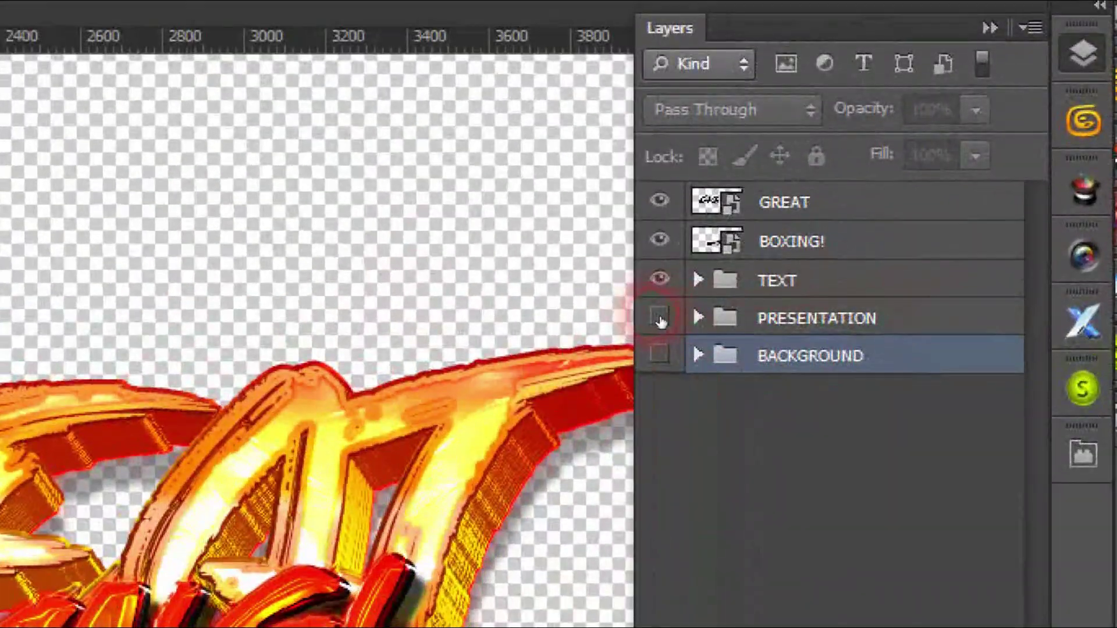
click(664, 318)
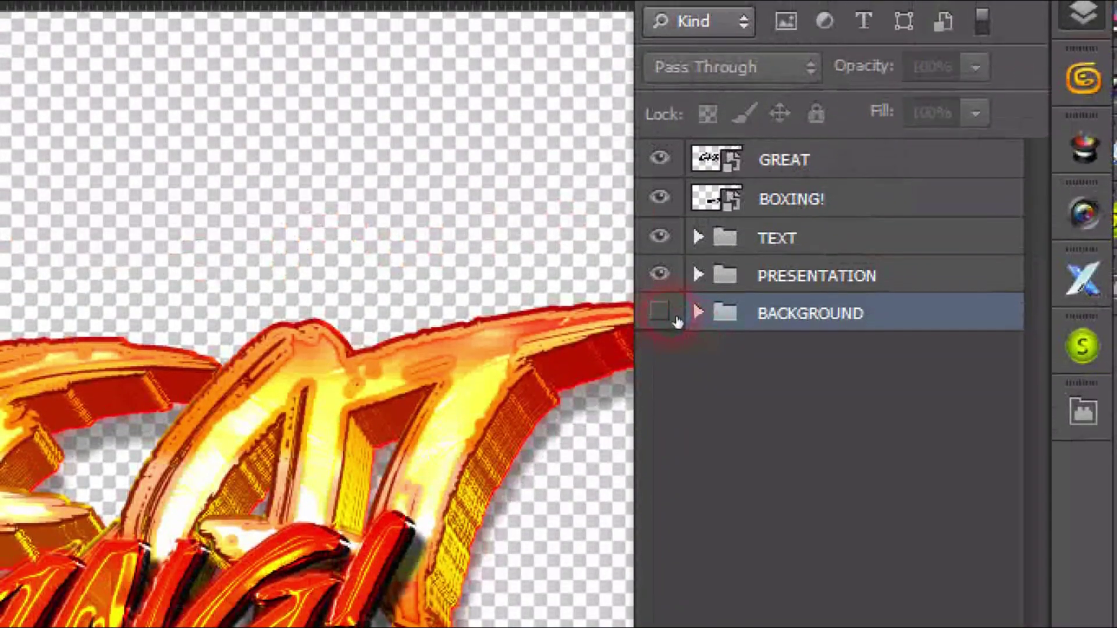
click(677, 320)
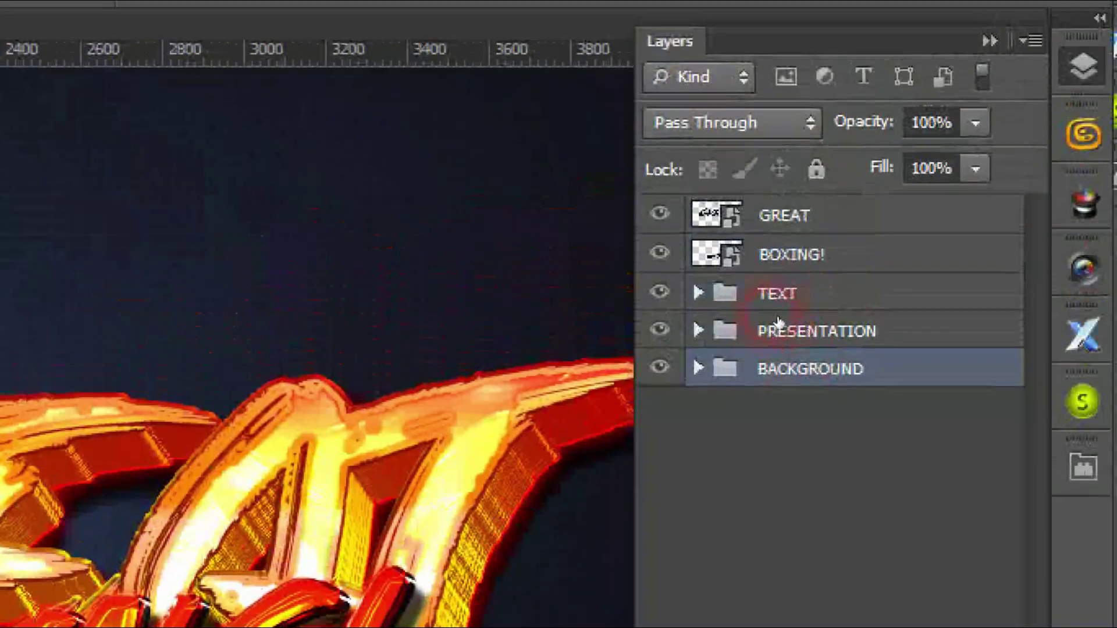
click(780, 314)
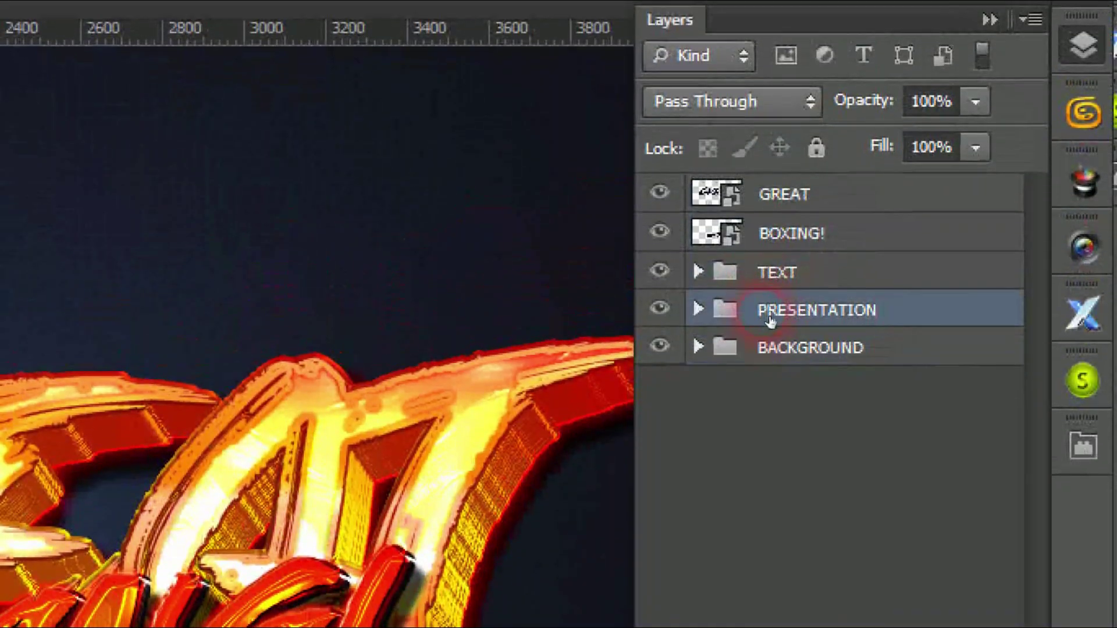
click(668, 321)
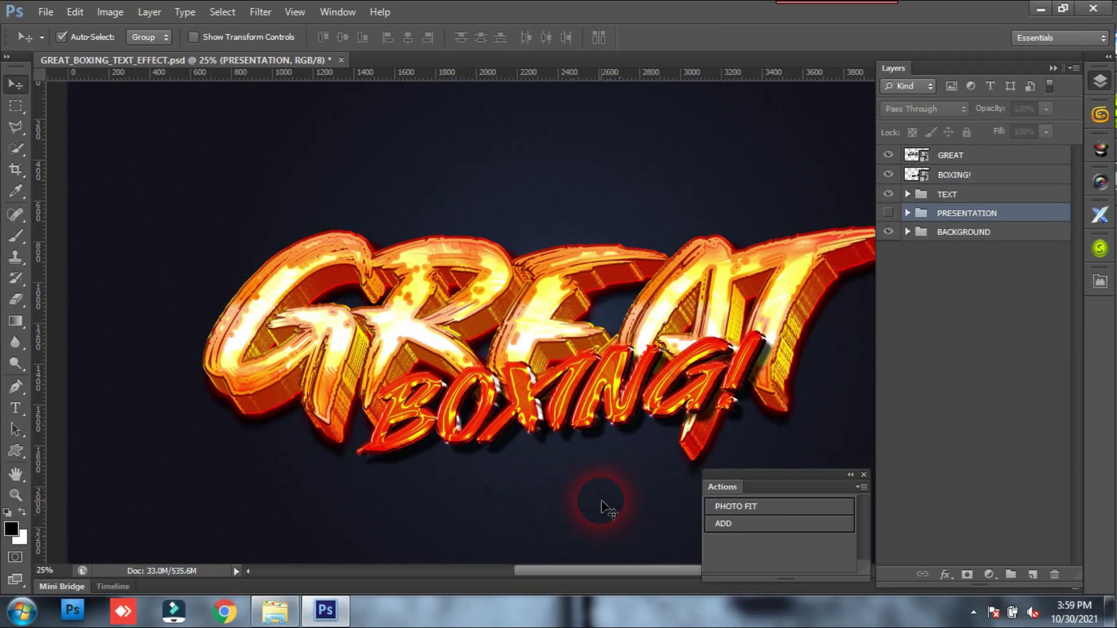
click(933, 195)
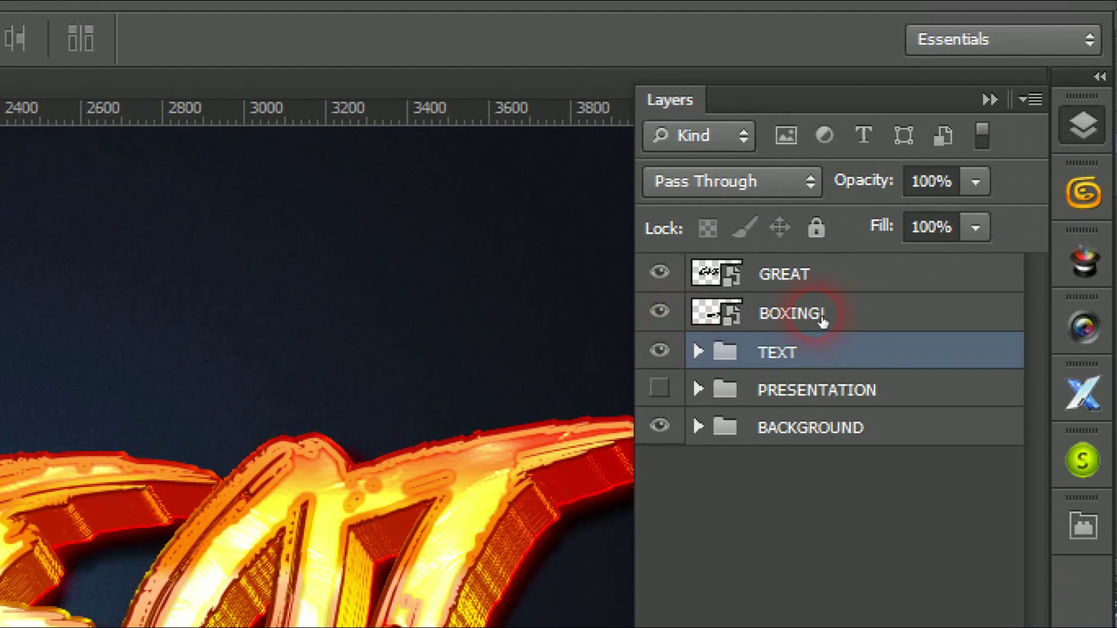
click(822, 320)
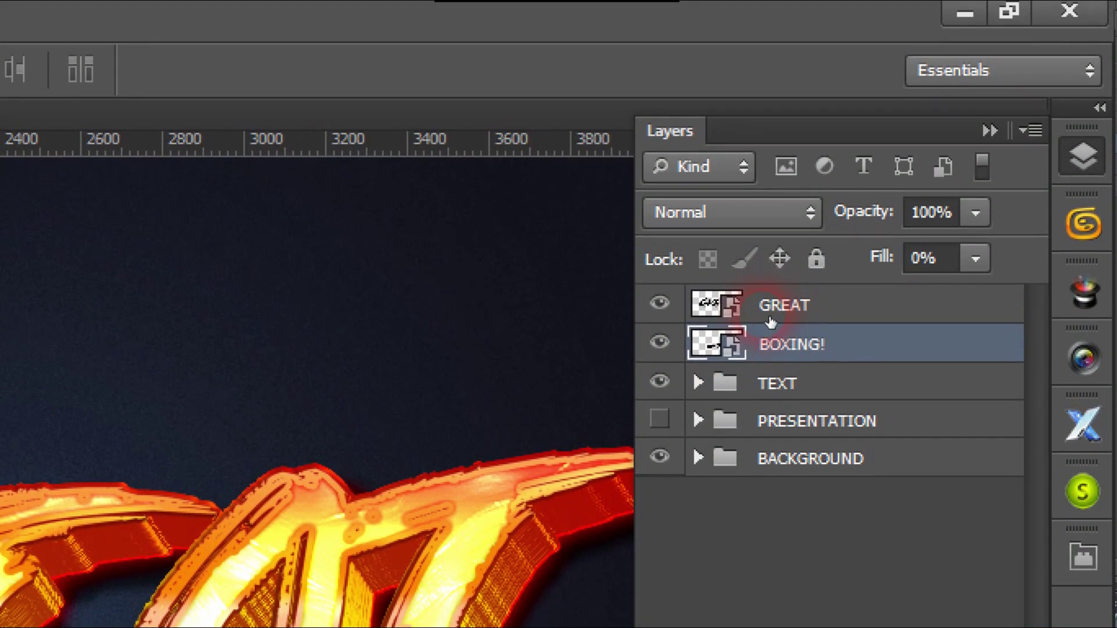
click(772, 320)
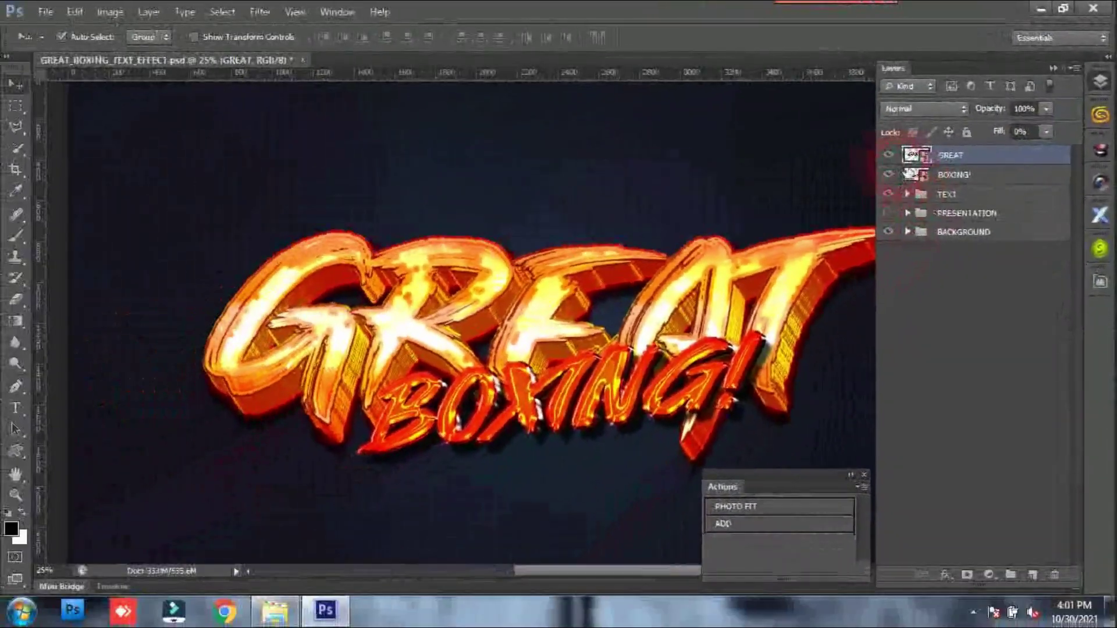
Open the GREAT smart object's TEXT2111.psb contents in a floating window
double_click(919, 160)
click(638, 274)
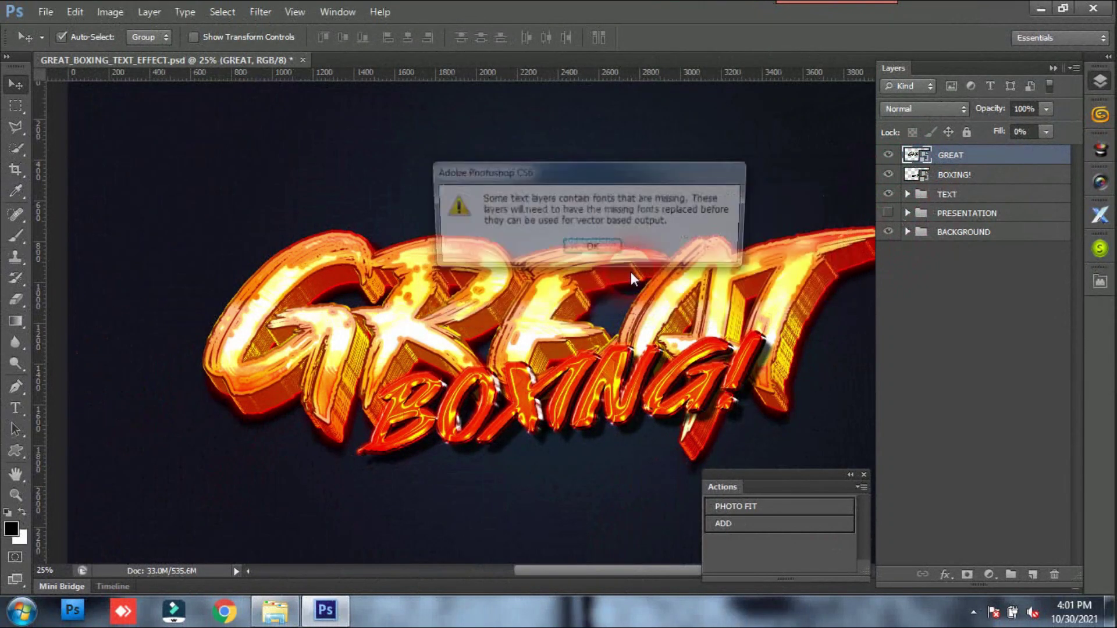
click(605, 251)
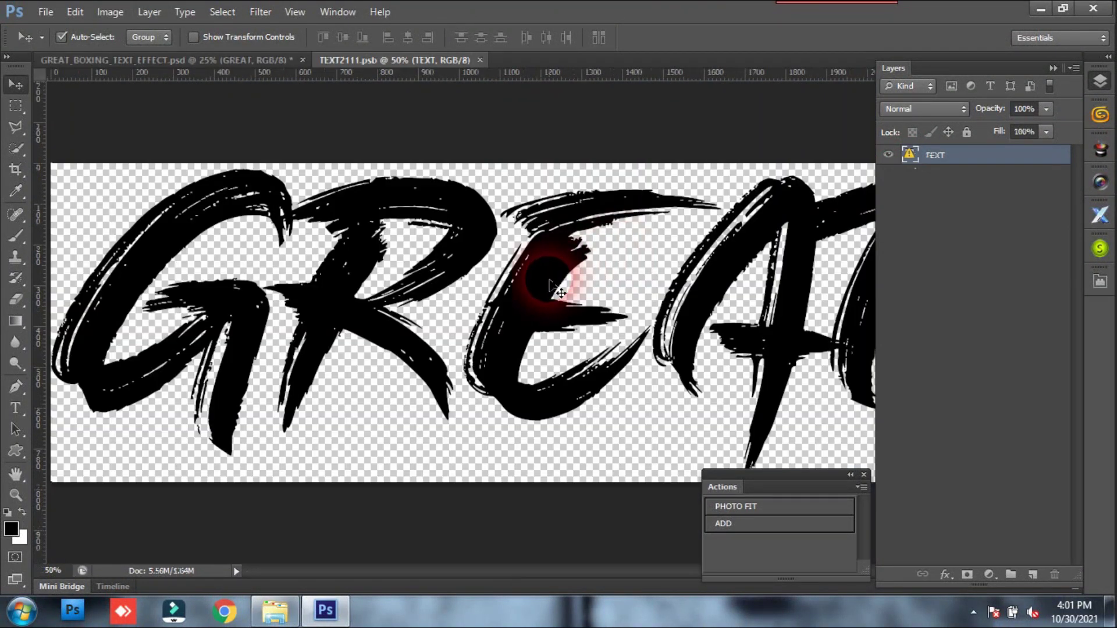
scroll(550, 346, down, 1)
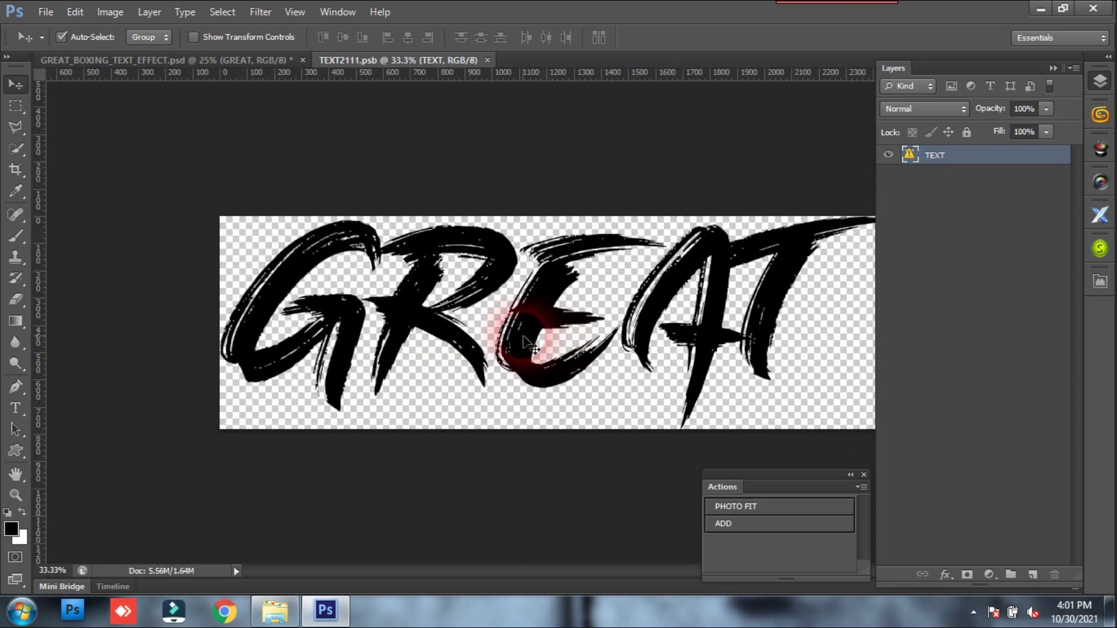
mouse_move(435, 65)
mouse_down()
mouse_move(190, 116)
mouse_move(330, 110)
mouse_up()
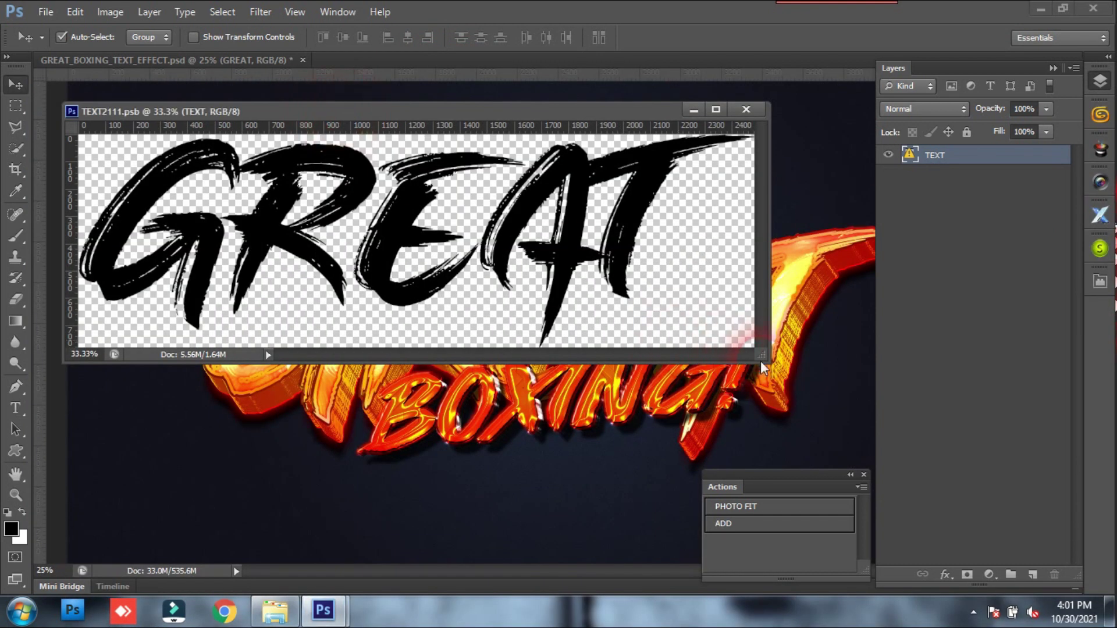
drag(774, 365, 836, 400)
drag(409, 120, 434, 125)
Edit the GREAT text, accepting Myriad Pro font substitution, and select the whole word
key(t)
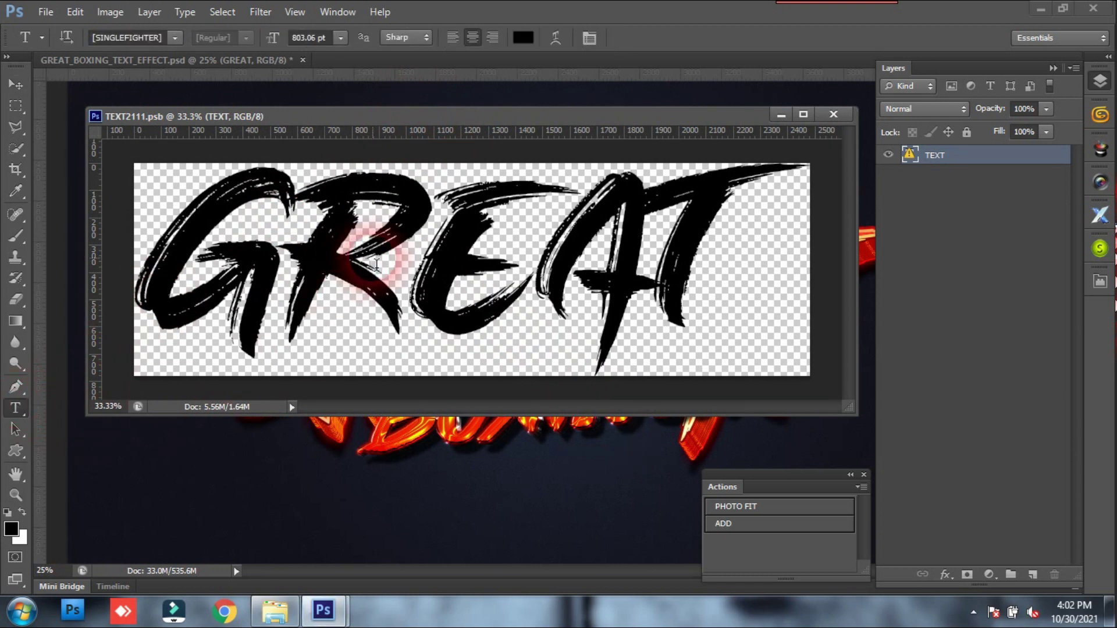
click(389, 264)
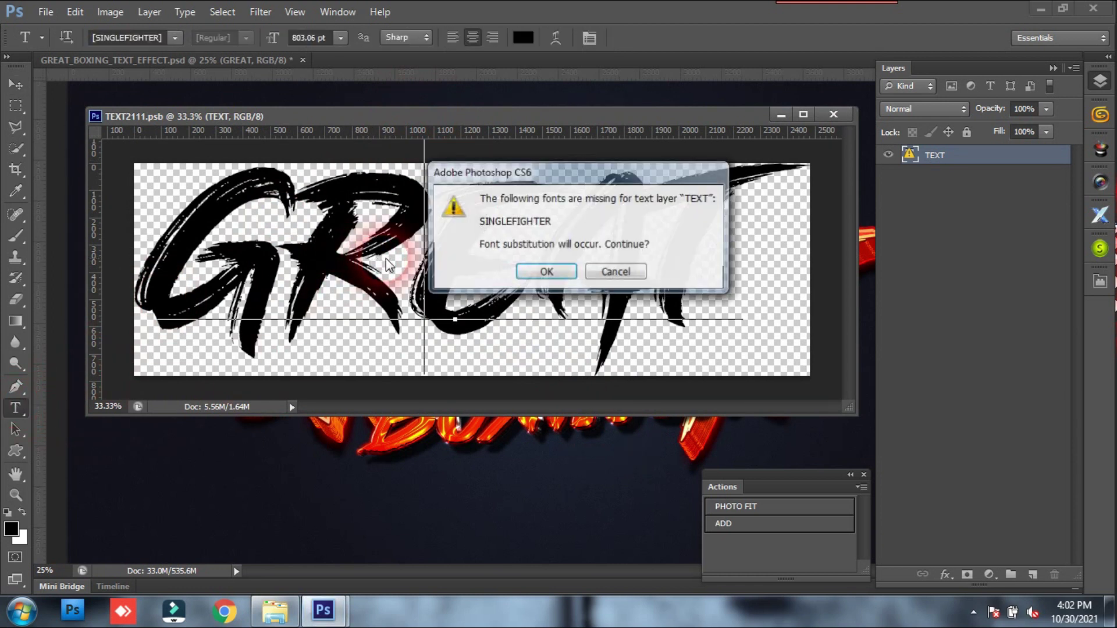
click(527, 272)
drag(166, 230, 751, 254)
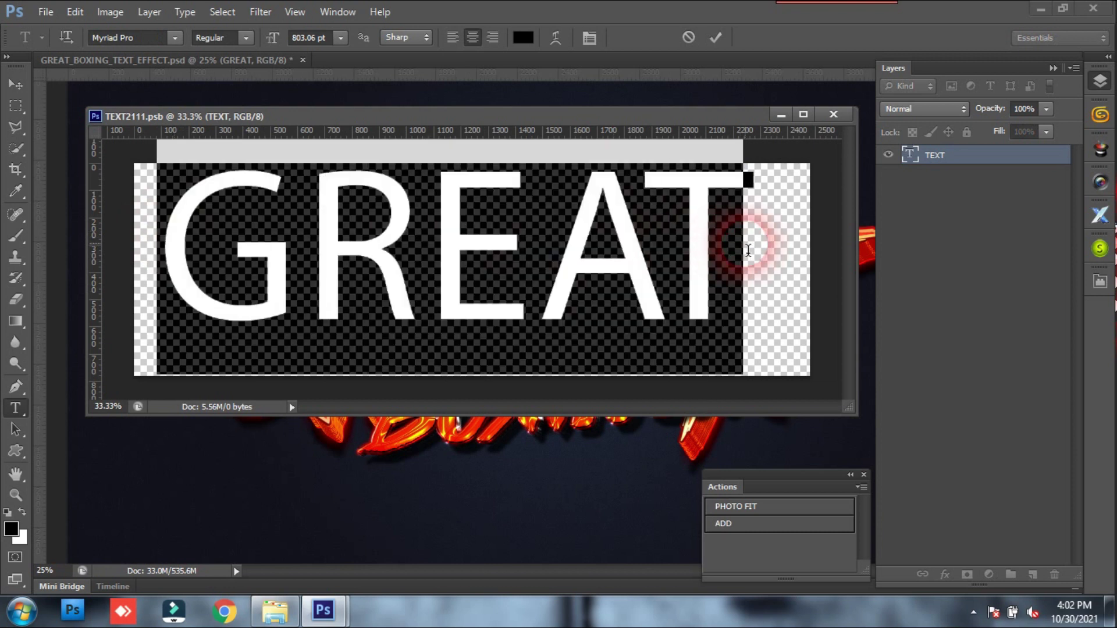
Replace GREAT with SENTY and nudge the text into place
text(SENTY)
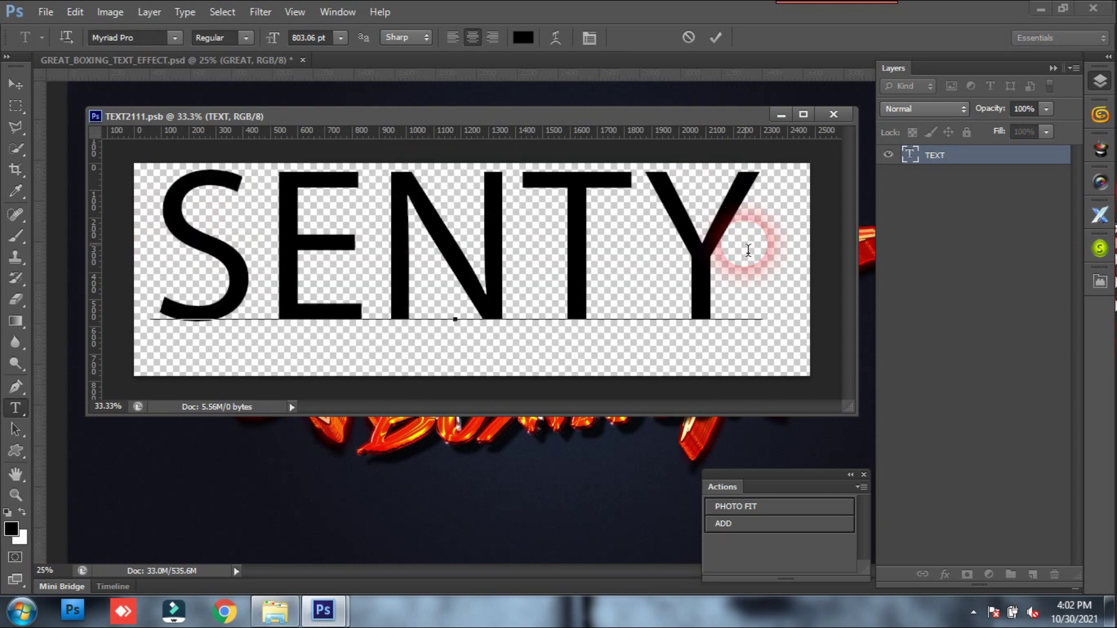
click(18, 87)
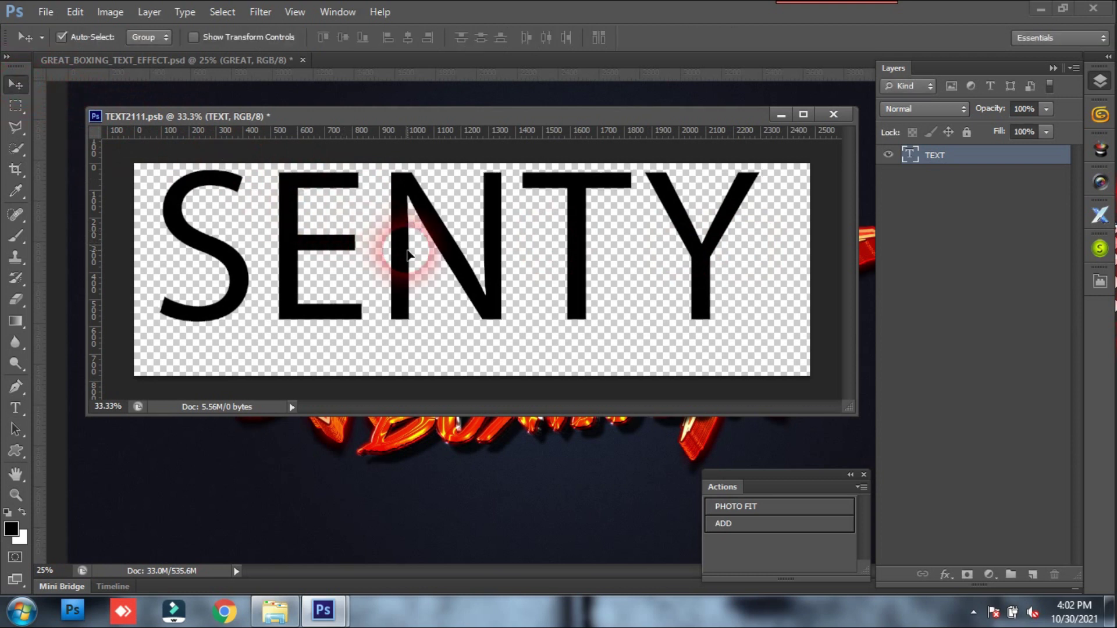
drag(399, 237, 423, 259)
click(13, 414)
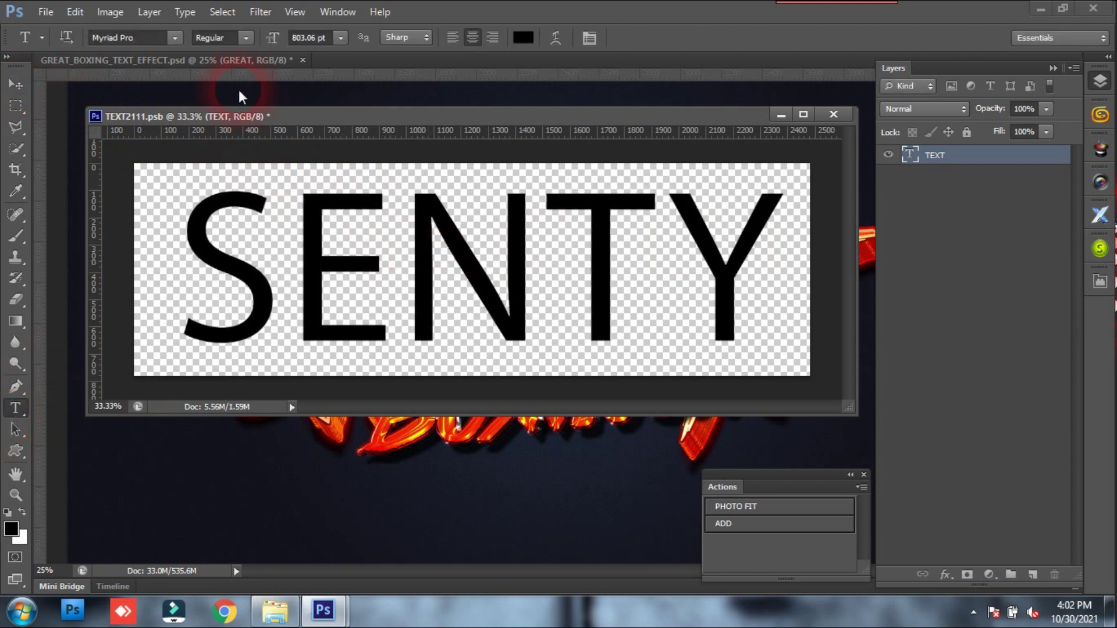
click(174, 38)
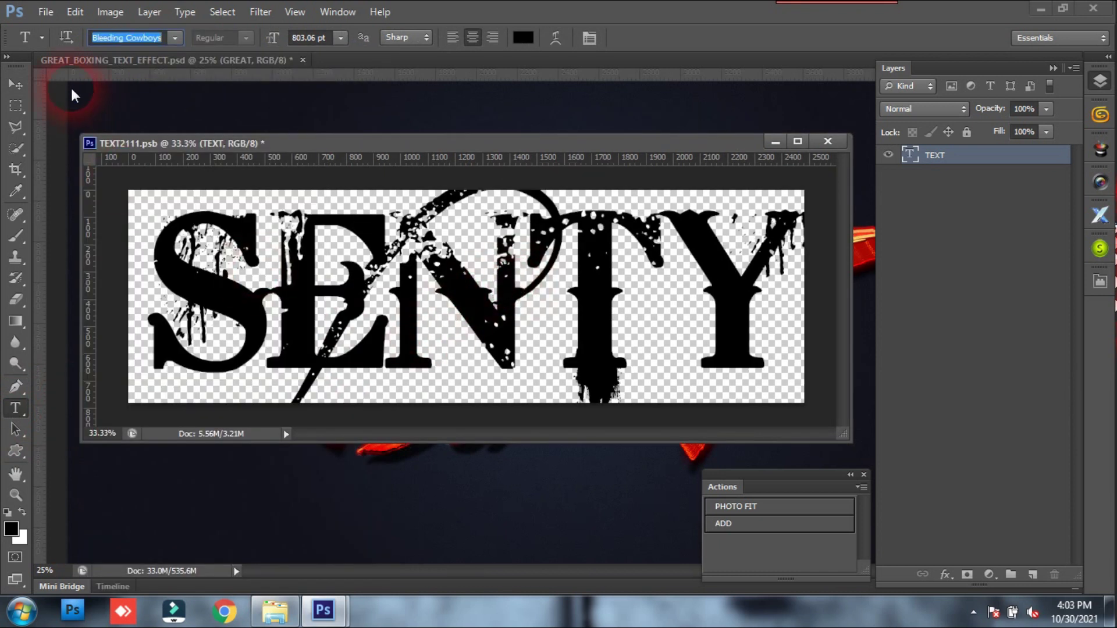
click(21, 92)
Scale the SENTY text to about 72%, move it up slightly, and commit
key(ctrl+t)
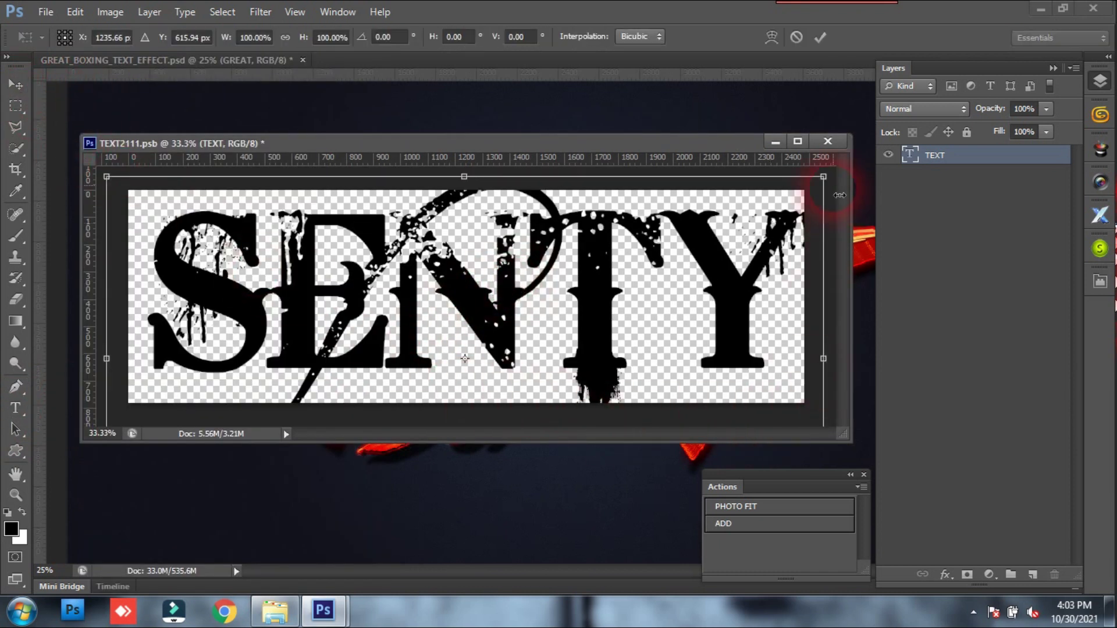
drag(828, 178, 802, 194)
drag(780, 200, 762, 200)
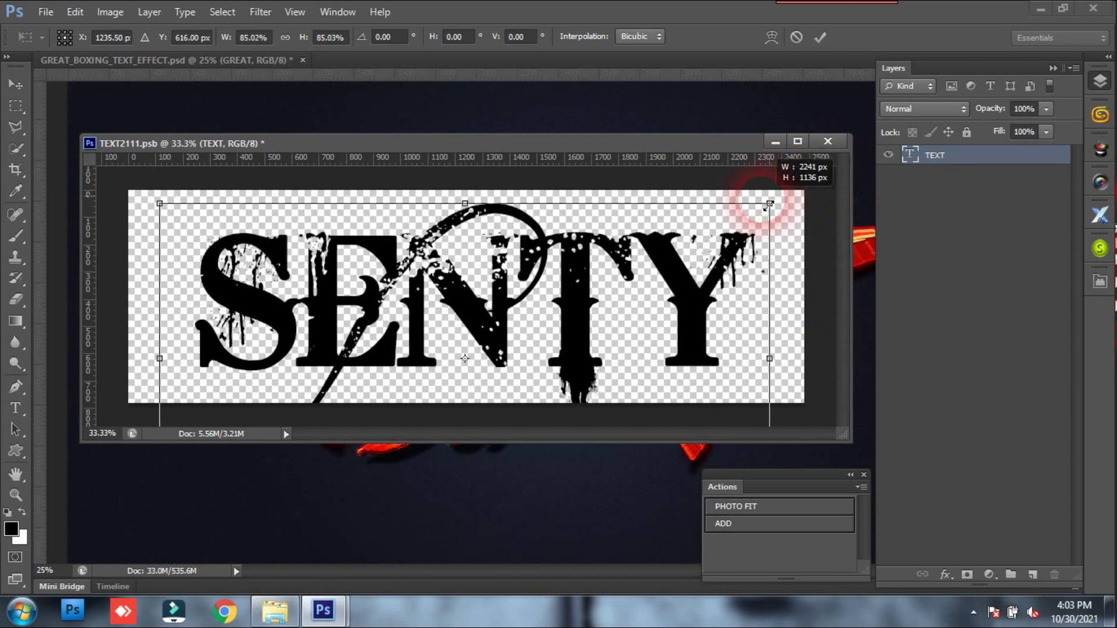
drag(690, 377, 688, 371)
drag(778, 200, 720, 214)
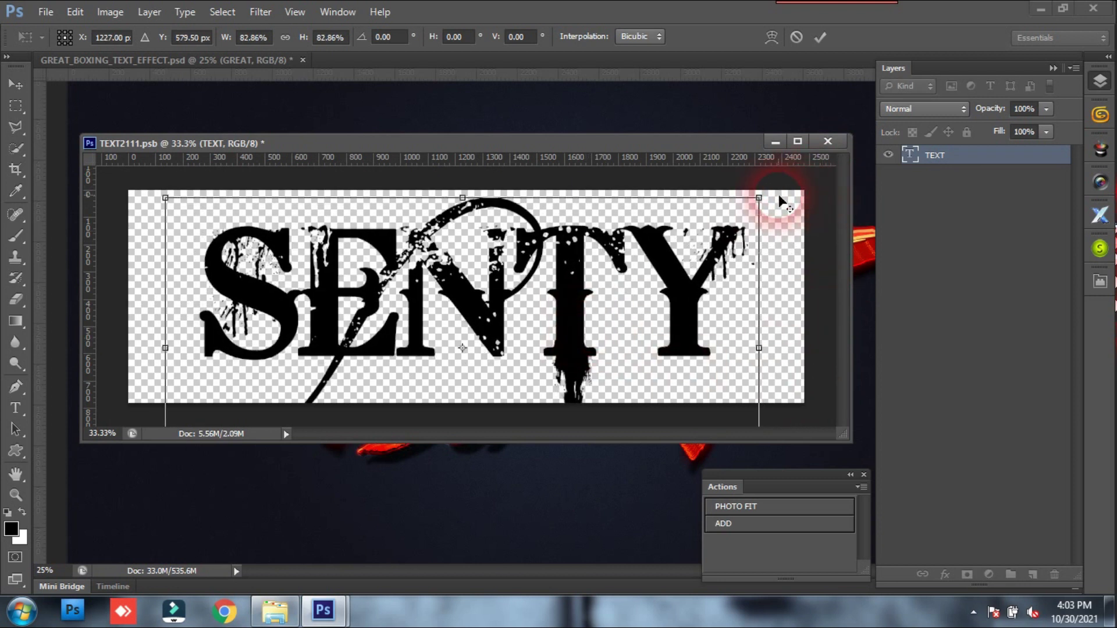
mouse_move(540, 319)
mouse_down()
mouse_move(542, 293)
mouse_move(536, 305)
mouse_move(555, 323)
mouse_up()
key(Return)
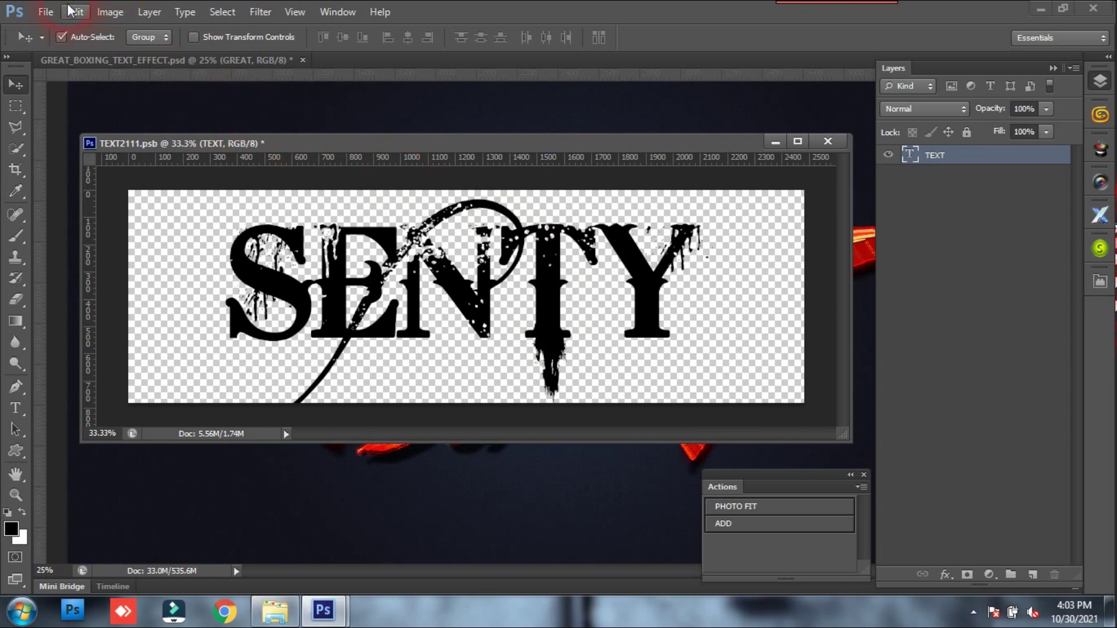
Save TEXT2111.psb and close it to return to the SENTY BOXING! artwork
click(49, 13)
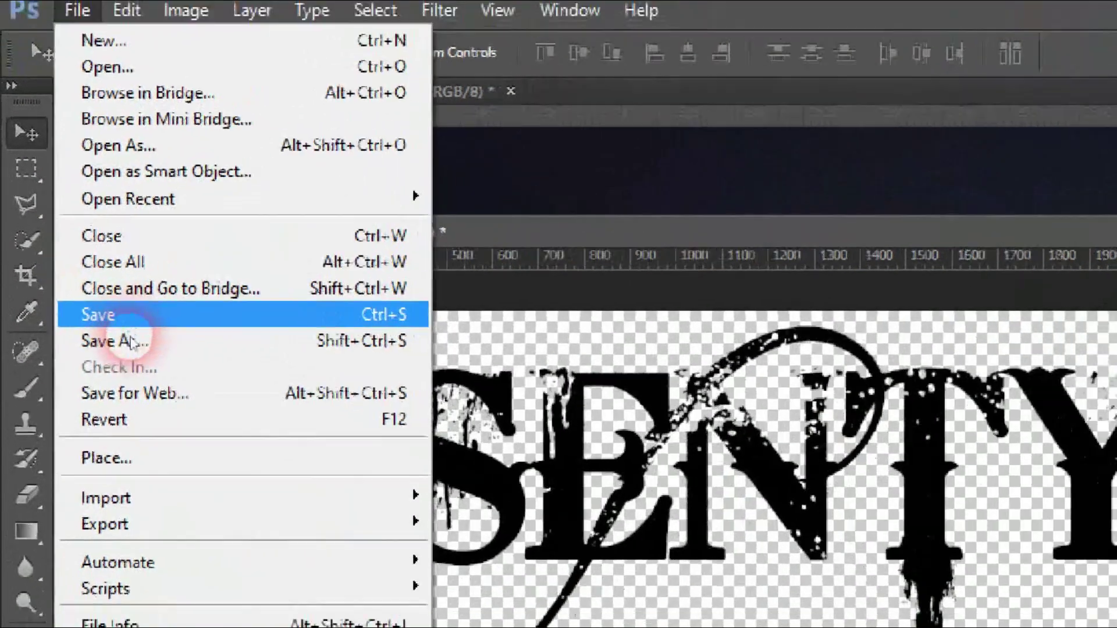
click(144, 314)
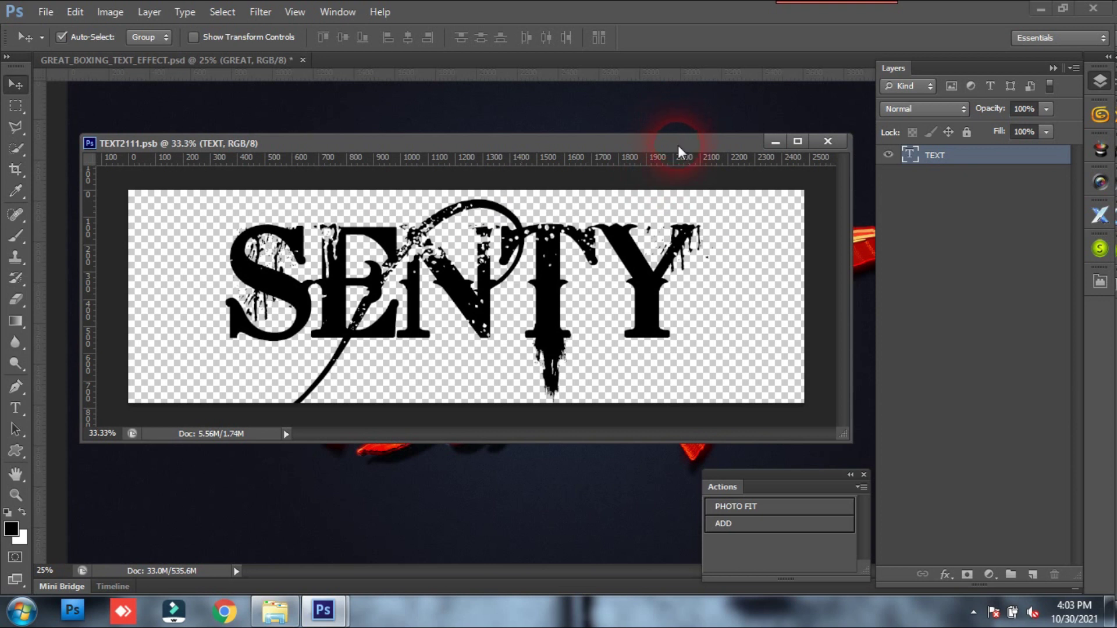
drag(678, 144, 577, 476)
click(845, 150)
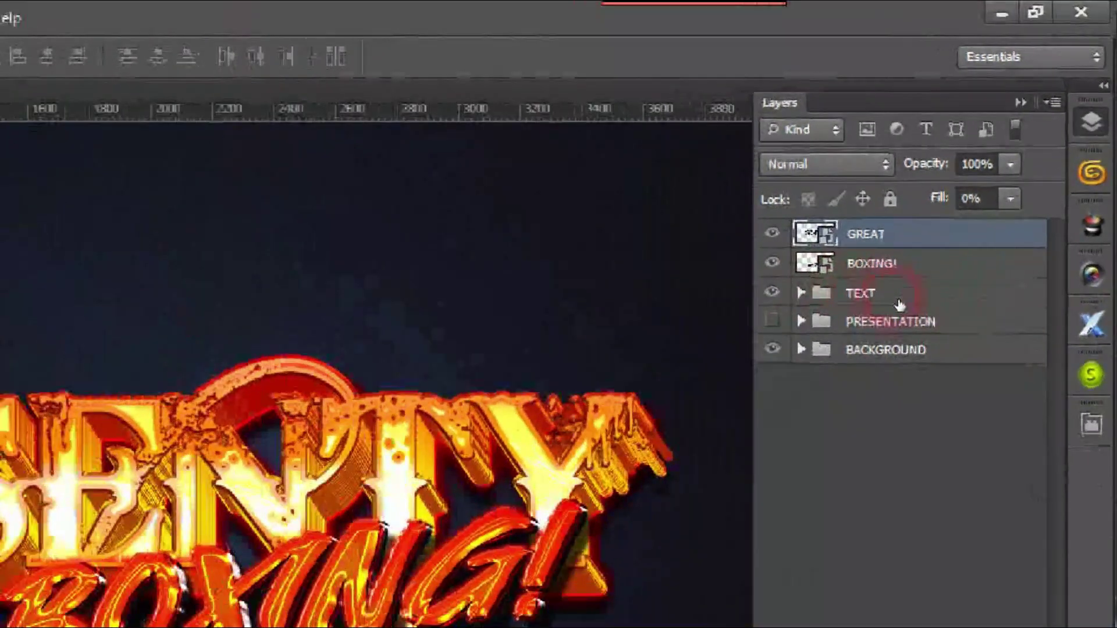
Open the BOXING! smart object TEXT2.psb, accept font substitution, and retype it as YOUTUBE
double_click(916, 175)
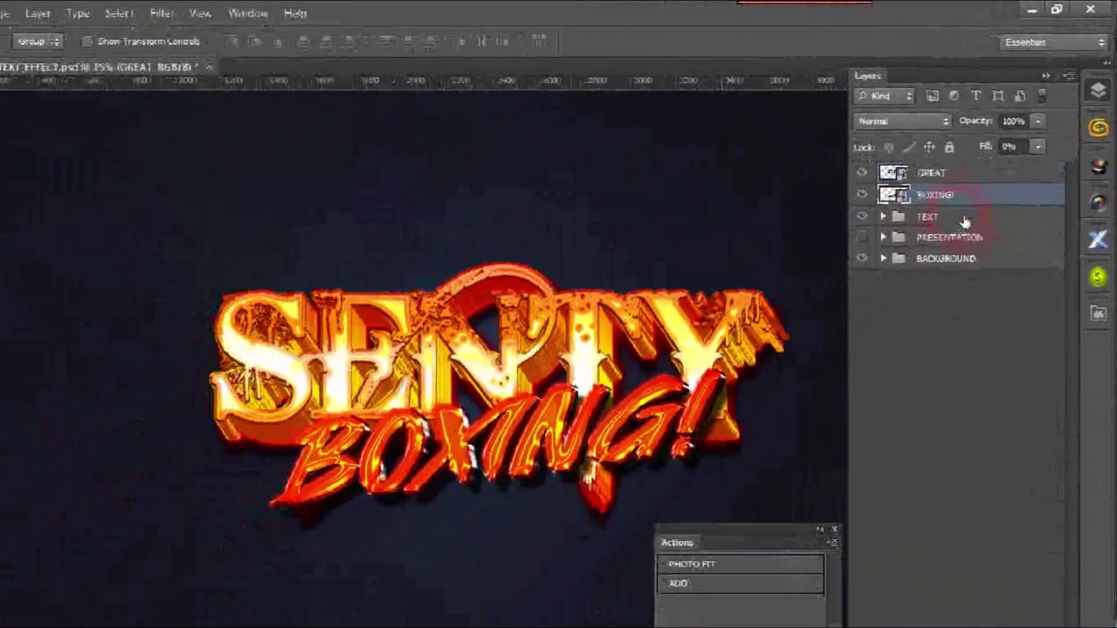
click(636, 274)
click(594, 249)
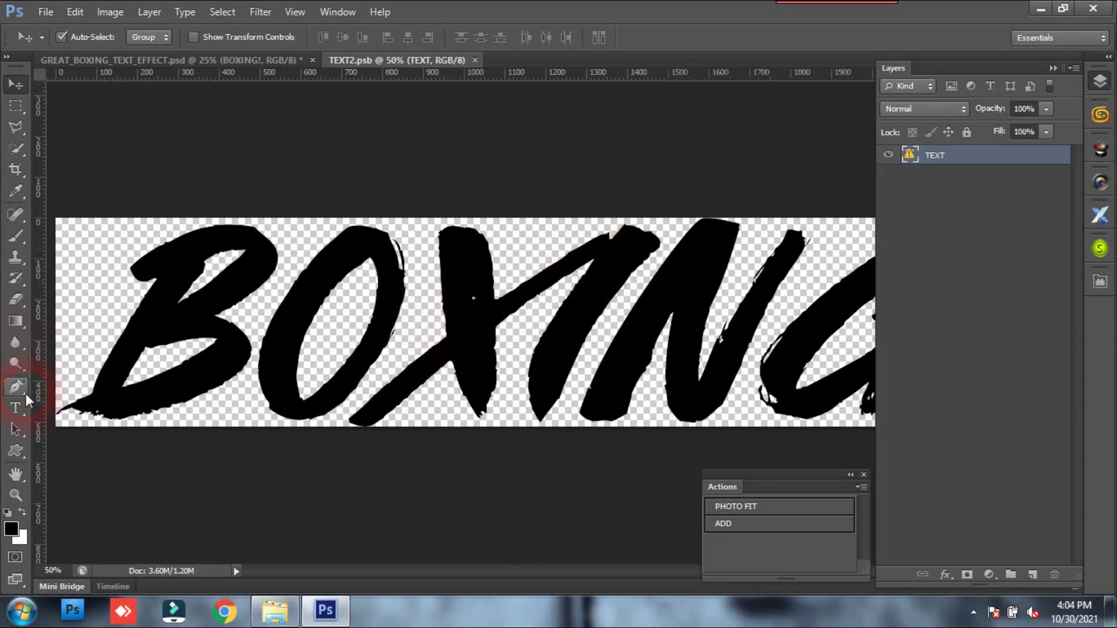
click(16, 408)
click(538, 333)
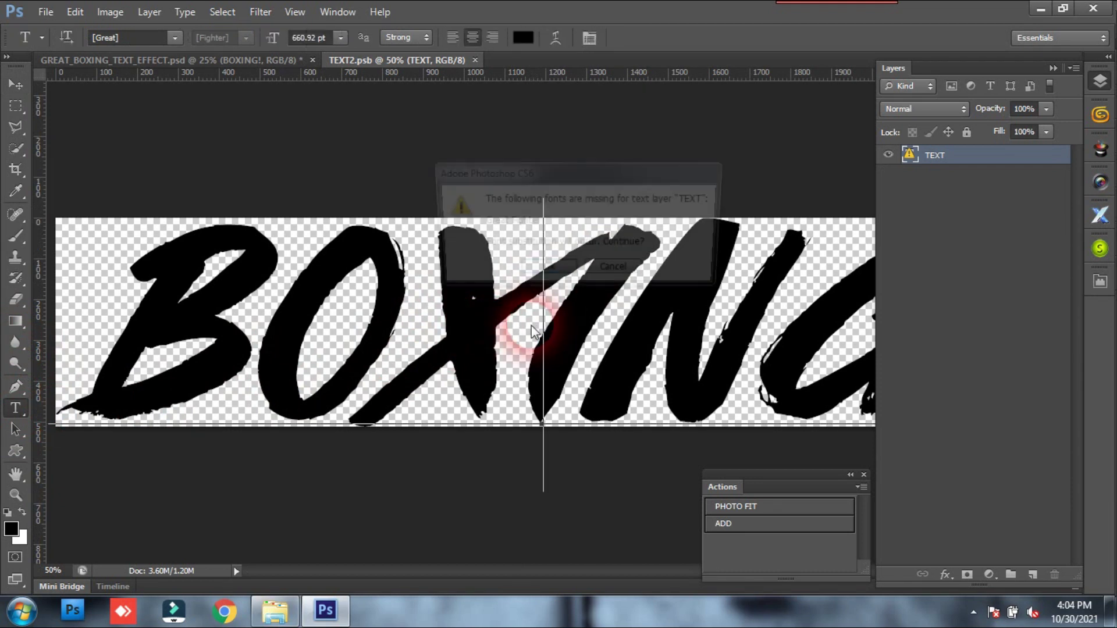
click(556, 268)
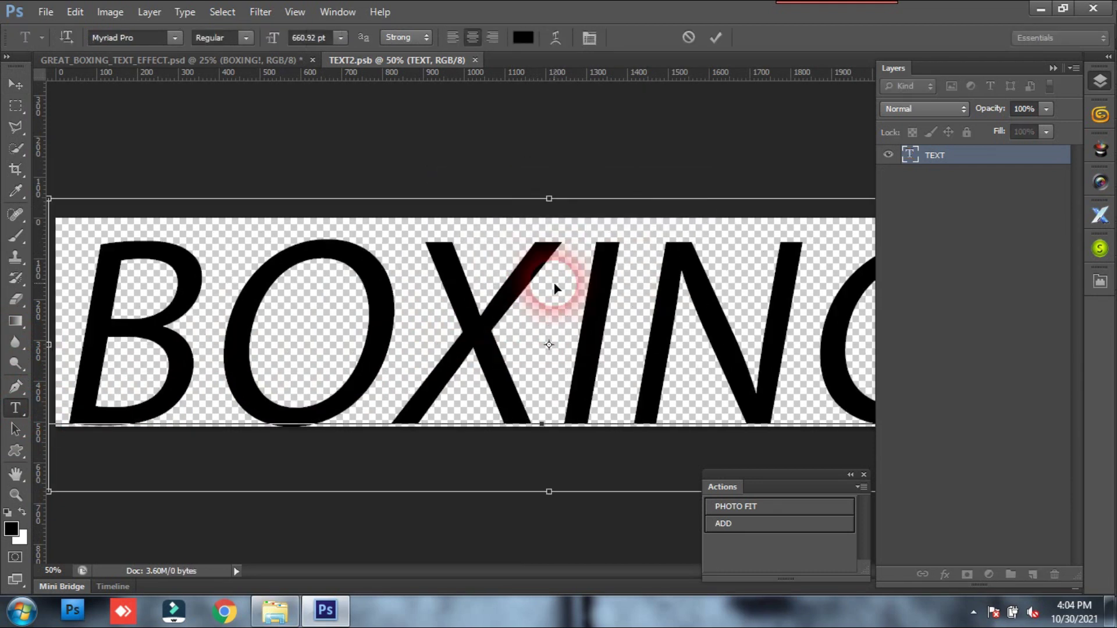
key(ctrl+a)
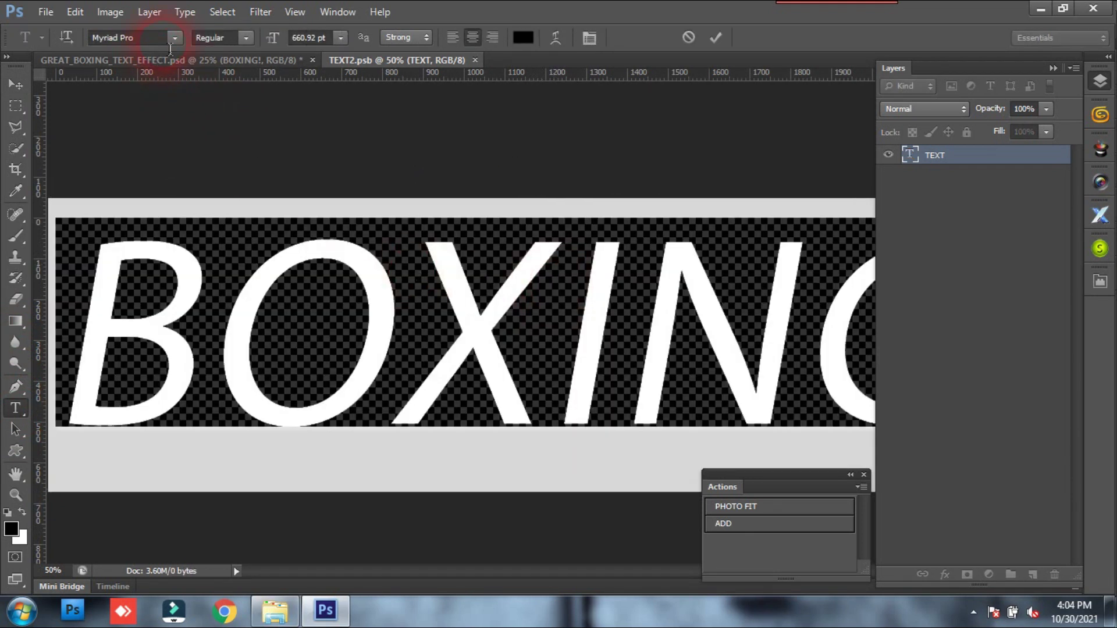
text(YOUTUB)
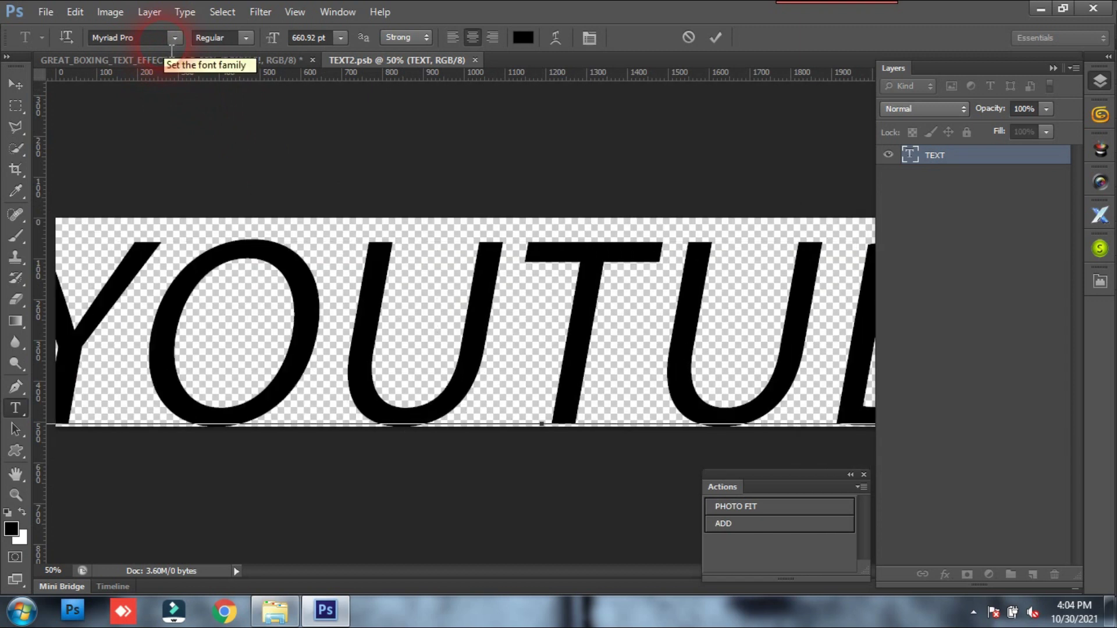
key(ctrl+a)
Scale the YOUTUBE text to about 78%, shift it left, and widen the view
click(16, 83)
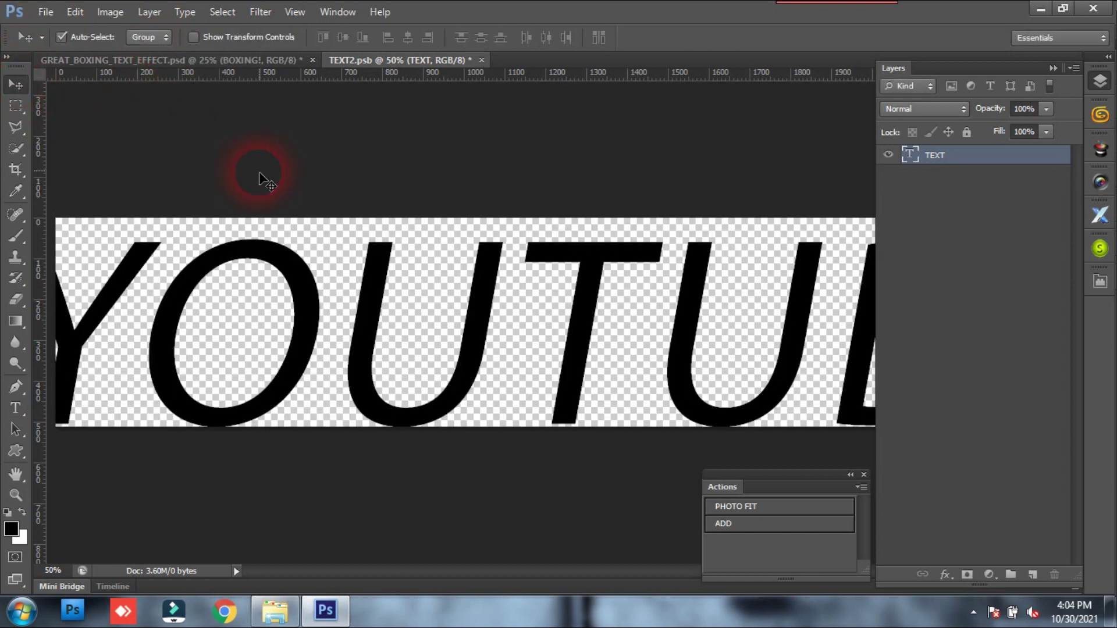
key(ctrl+t)
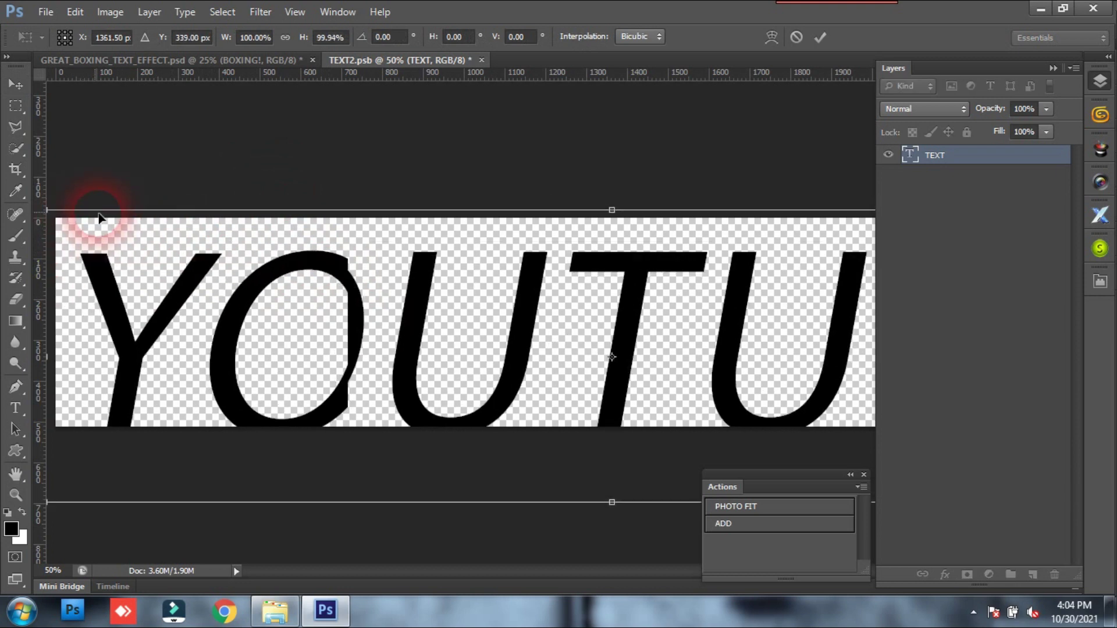
mouse_move(78, 211)
mouse_down()
mouse_move(224, 278)
mouse_move(120, 249)
mouse_up()
double_click(226, 291)
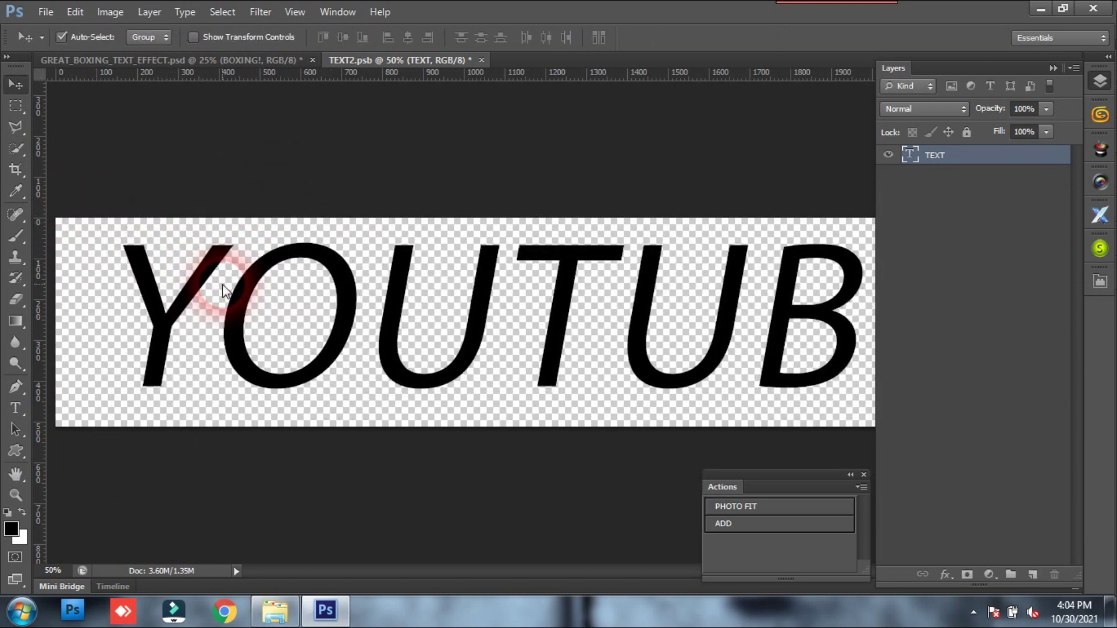
click(1100, 80)
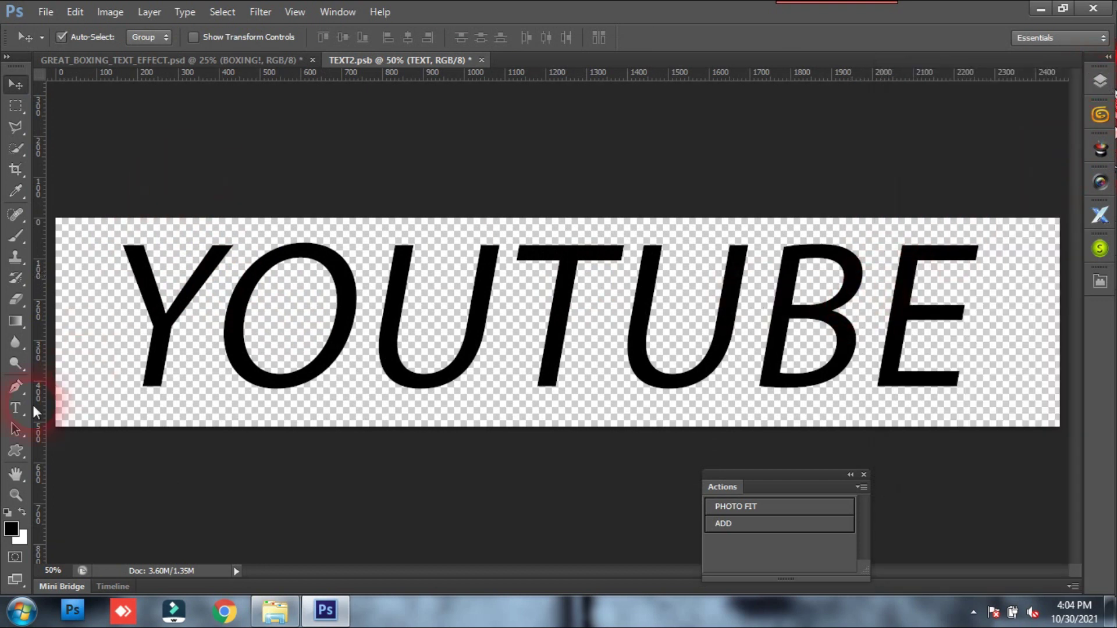
Set YOUTUBE in the Nexa Rust Script L font
click(15, 407)
click(174, 38)
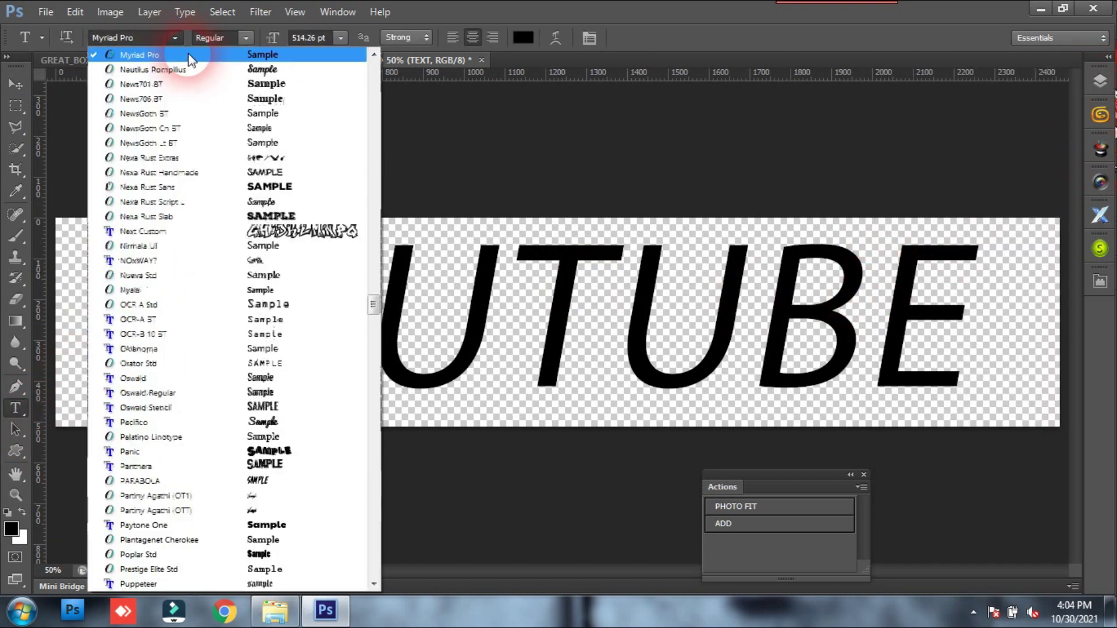
click(317, 172)
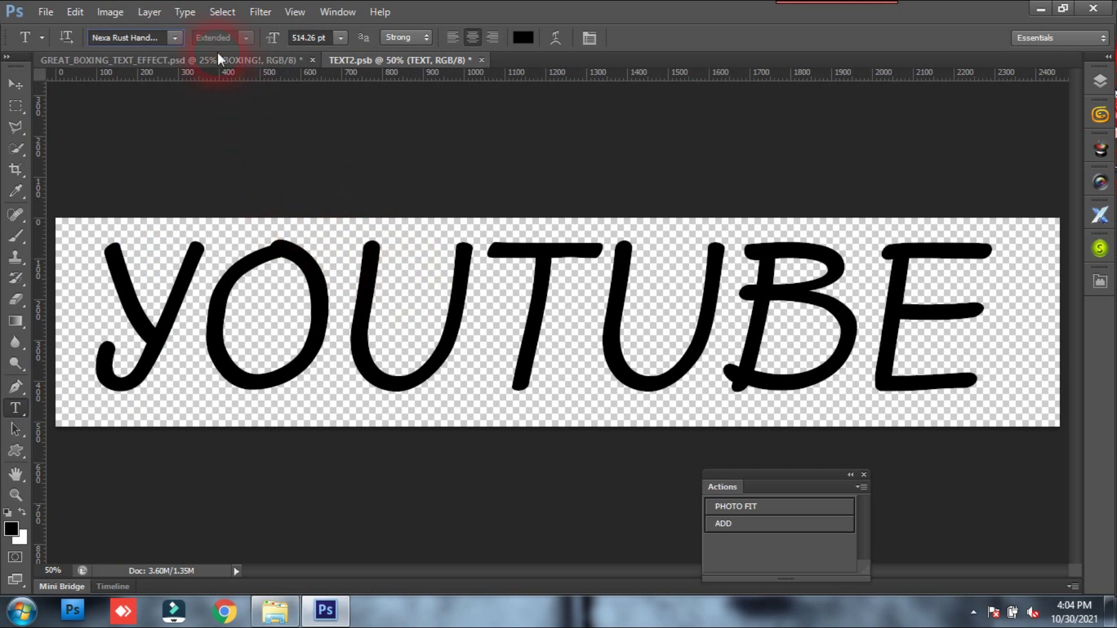
click(173, 37)
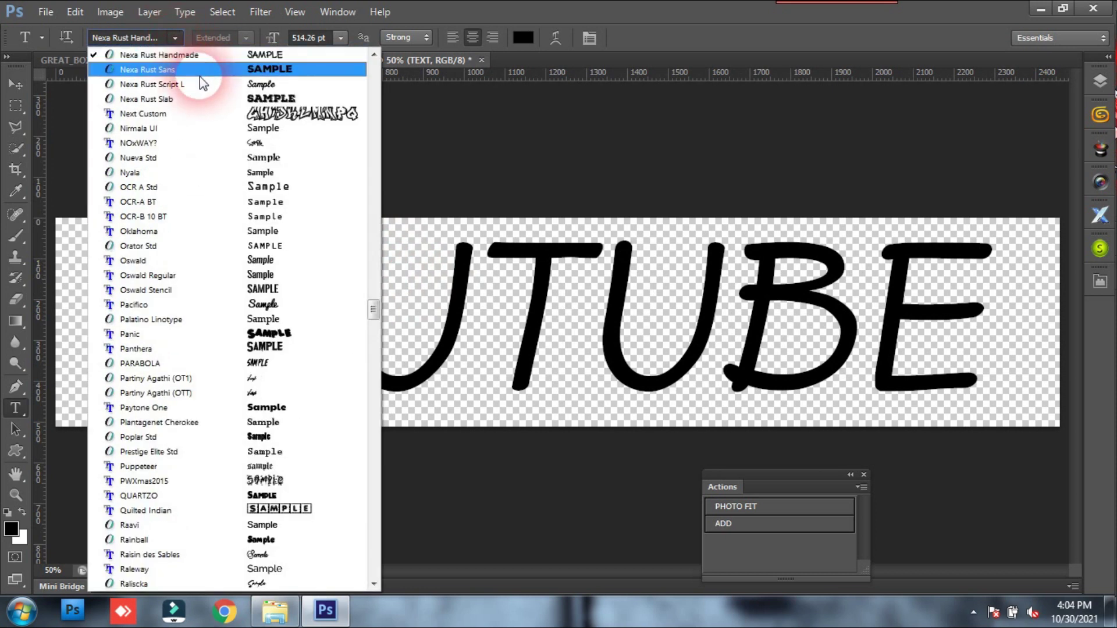
click(203, 83)
Scale the script YOUTUBE to about 79%, fit it on the canvas, and save
key(ctrl+t)
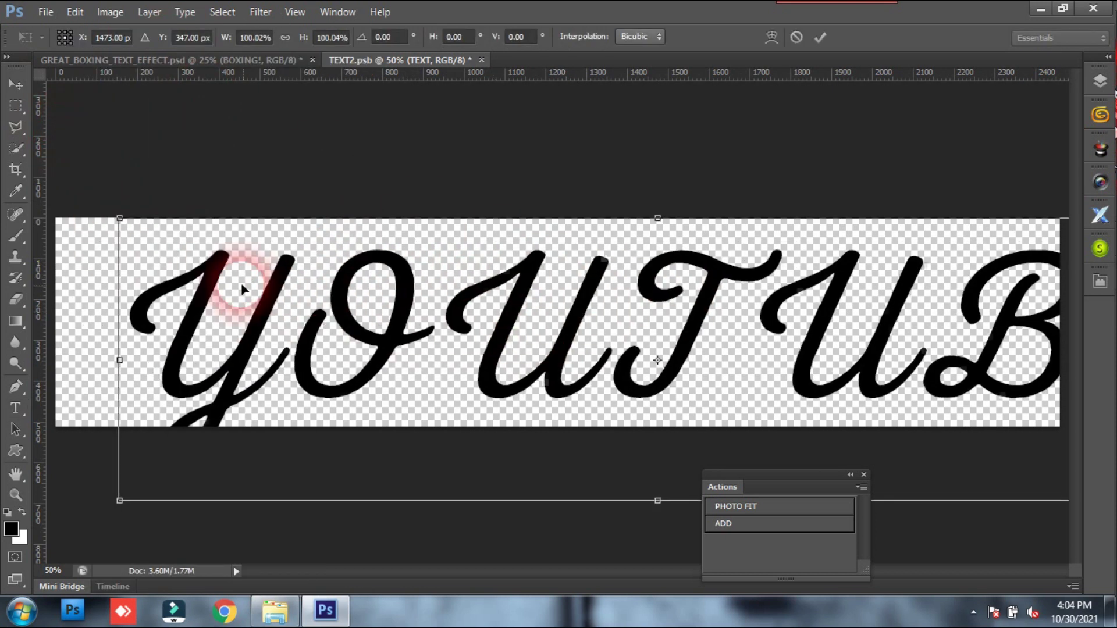
drag(120, 220, 192, 247)
mouse_move(299, 316)
mouse_down()
mouse_move(158, 284)
mouse_move(147, 306)
mouse_up()
key(Return)
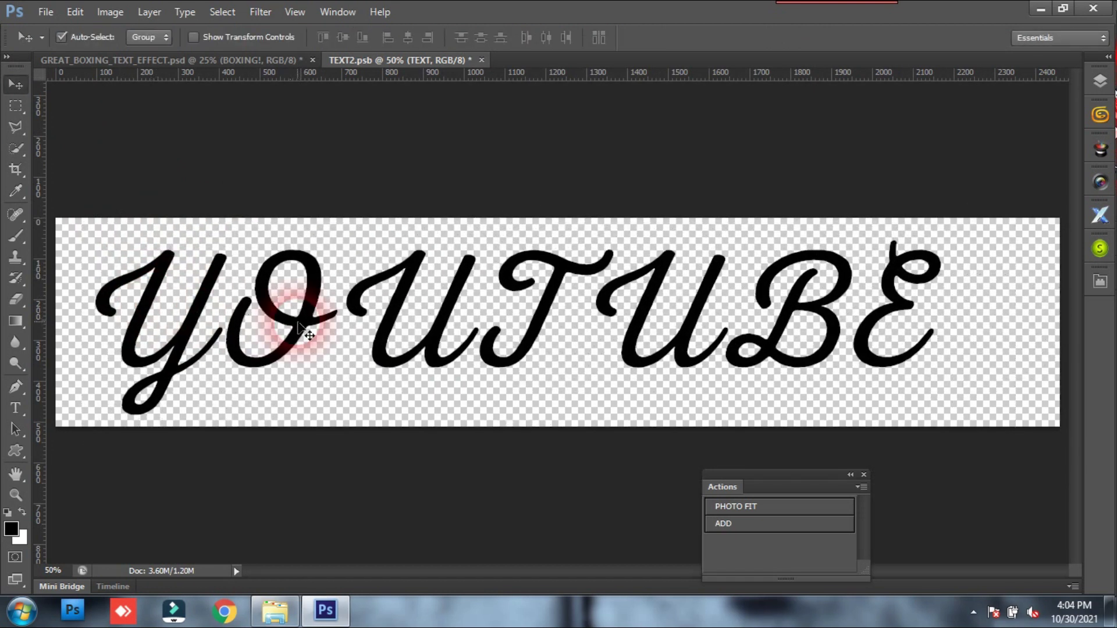
key(ctrl+s)
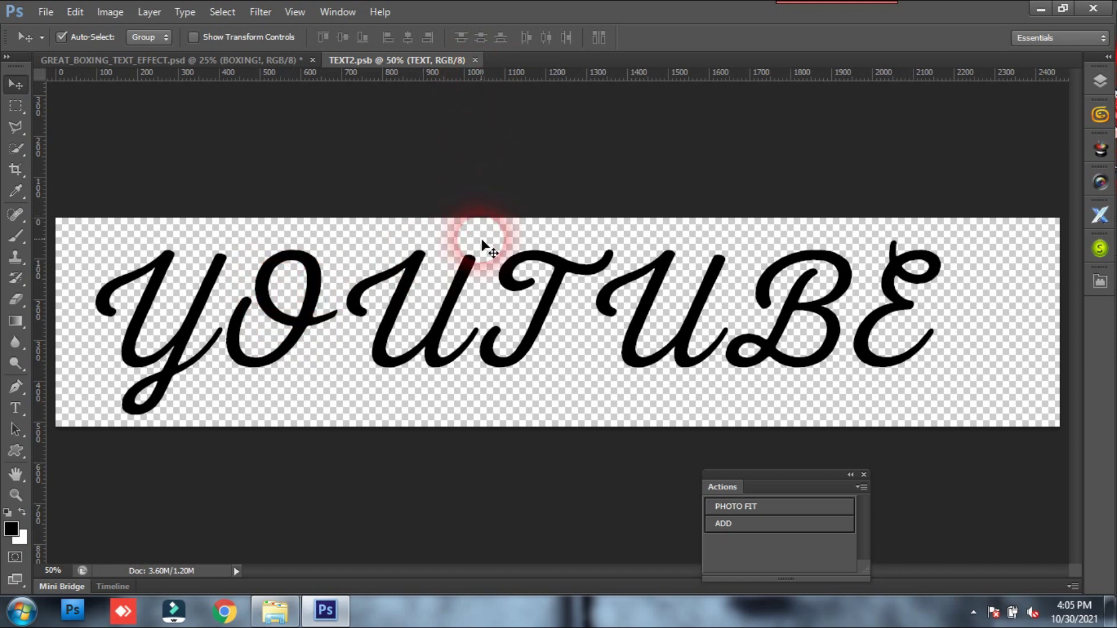
Close the TEXT2.psb tab and hide the BACKGROUND group in the Layers panel
click(477, 59)
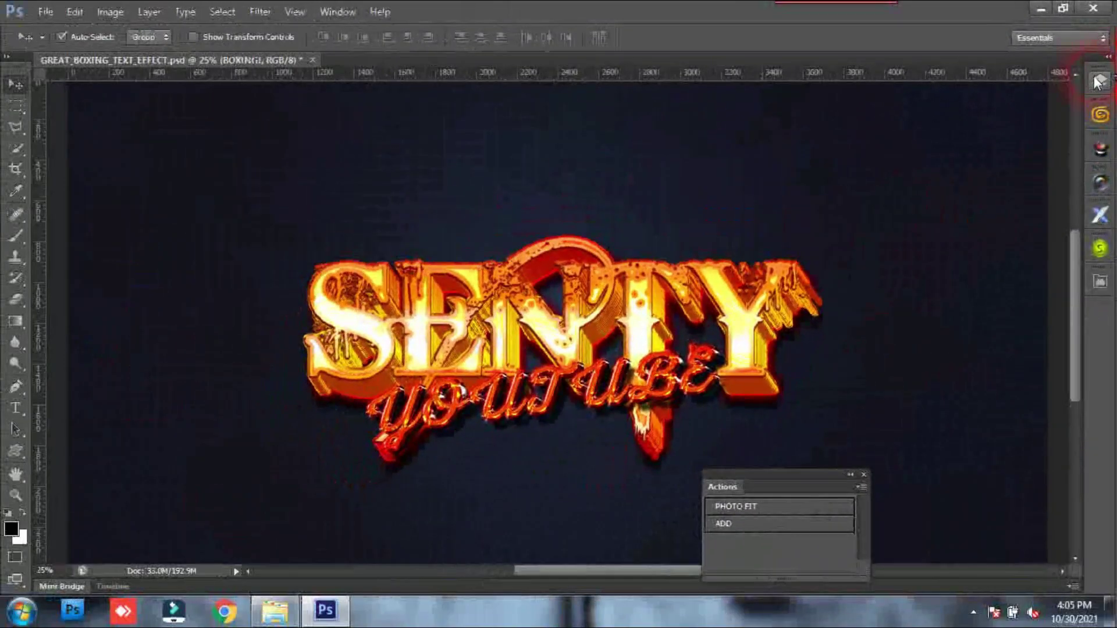
click(1099, 82)
click(889, 231)
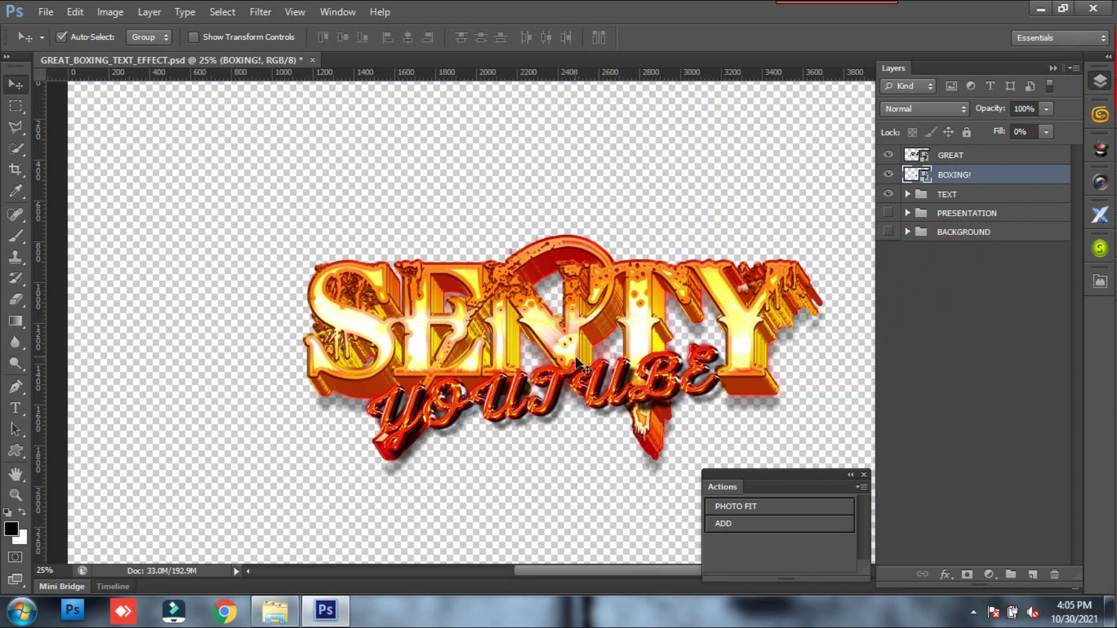
click(965, 269)
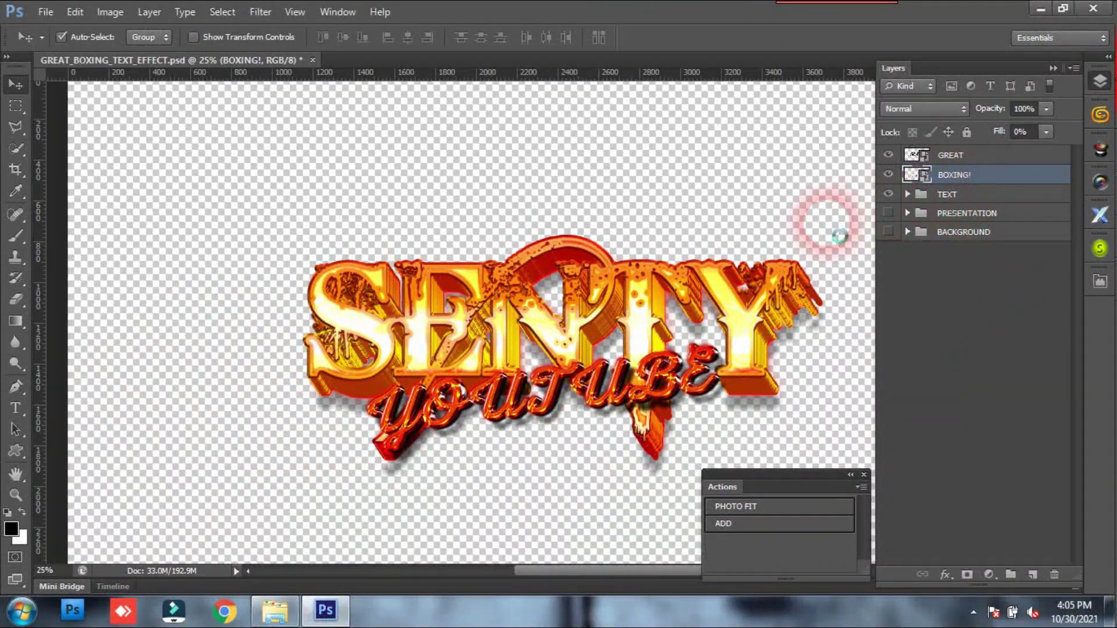
Merge the visible SENTY YOUTUBE layers into one and reposition it on the canvas
key(ctrl+shift+alt+e)
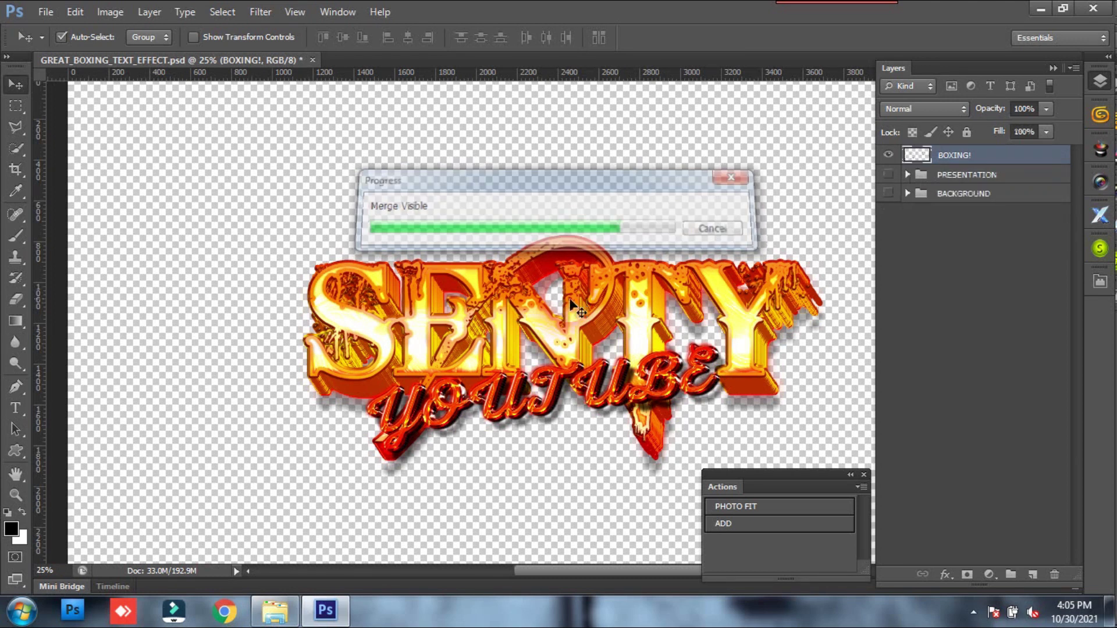
drag(570, 302, 588, 252)
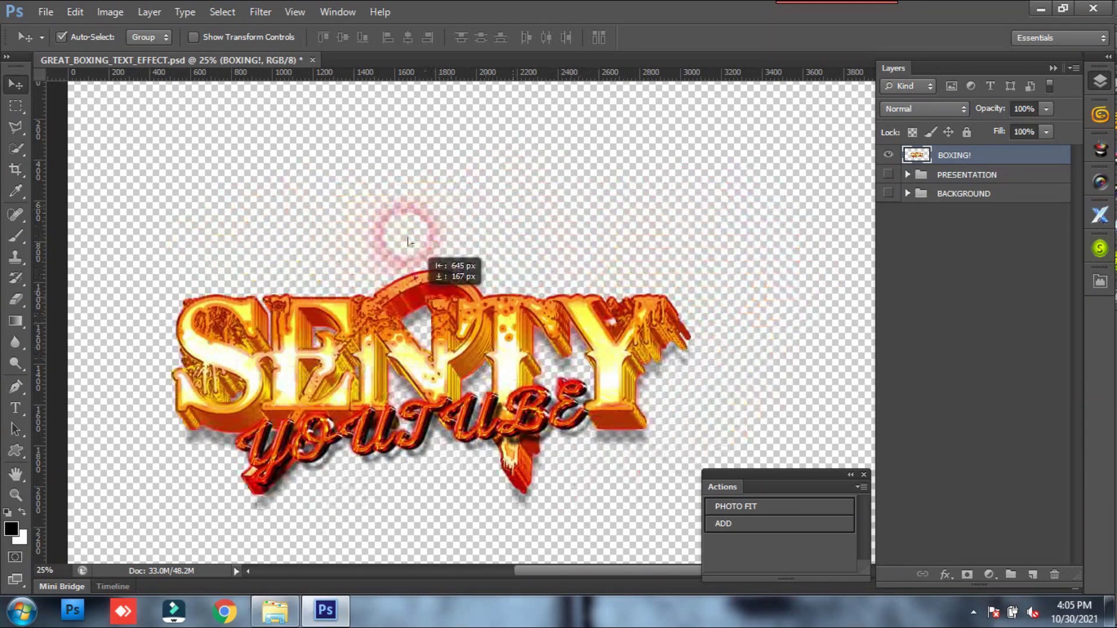
mouse_move(587, 252)
mouse_down()
mouse_move(550, 249)
mouse_move(560, 263)
mouse_up()
click(358, 112)
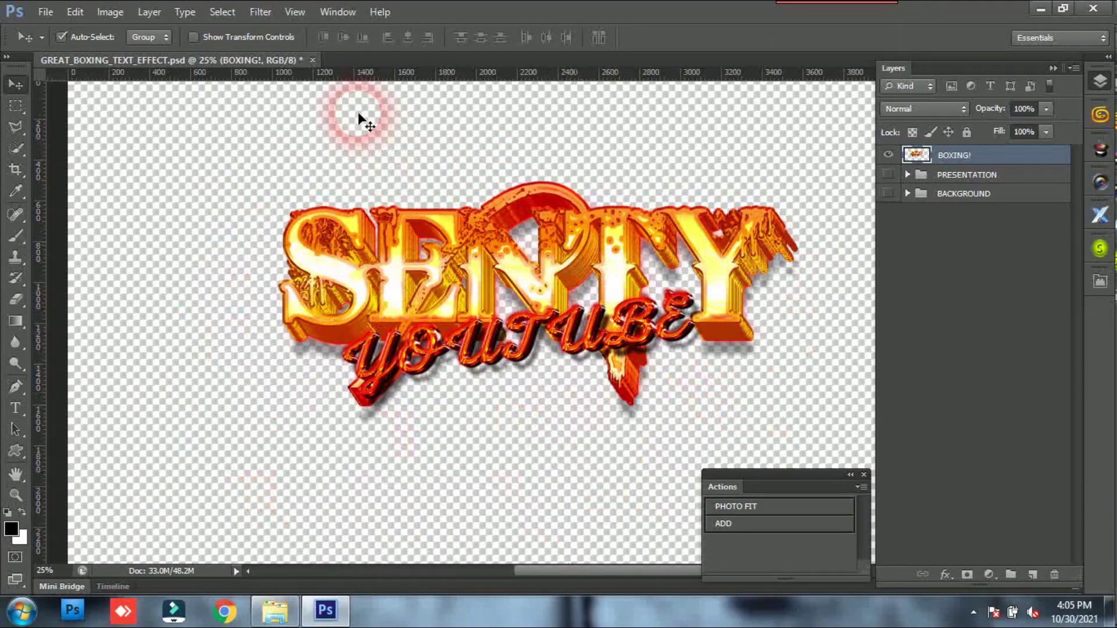
Close the boxing document without saving changes
click(316, 61)
click(578, 246)
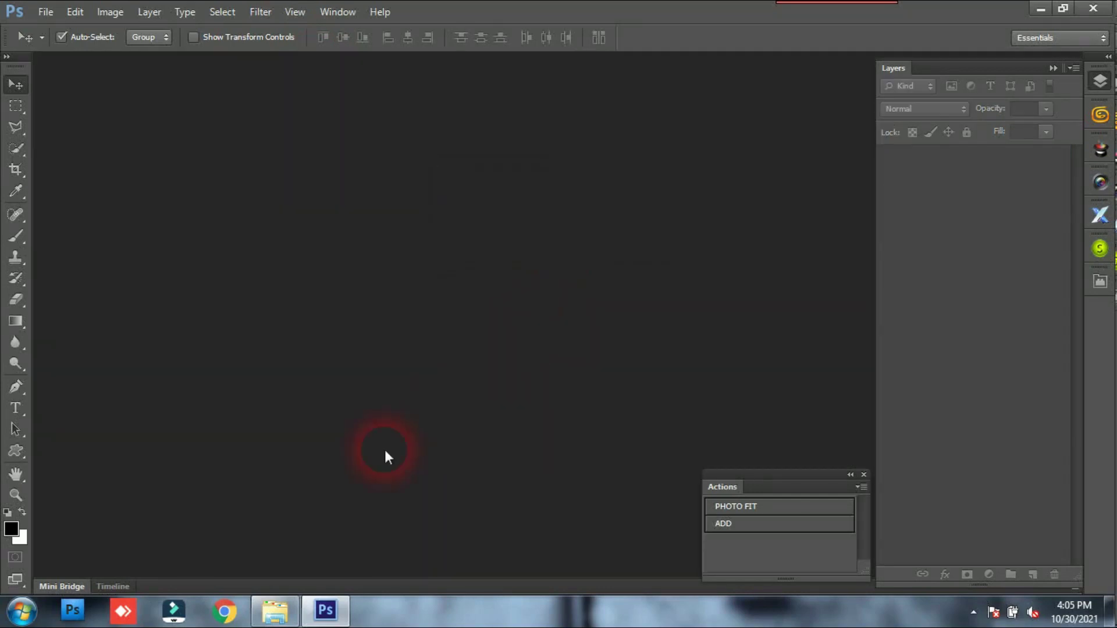
click(282, 618)
Scroll the Text Effect vol.10 folder down to the ROBOT_ATTACK, WINTER and XMAS previews
mouse_move(1108, 325)
mouse_down()
mouse_move(1109, 247)
mouse_move(1108, 489)
mouse_up()
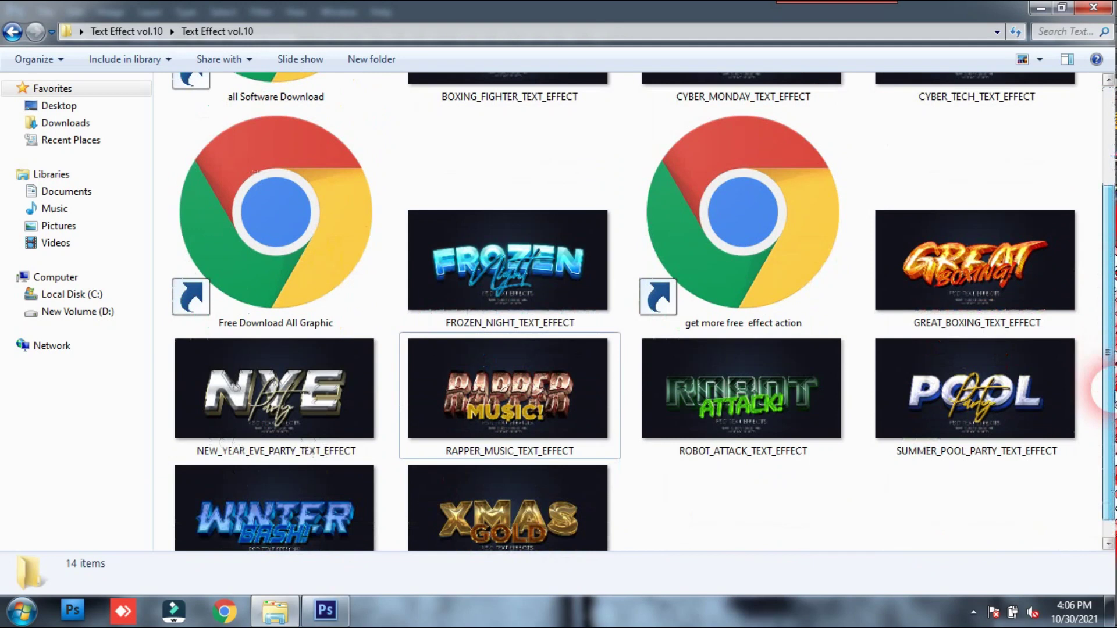